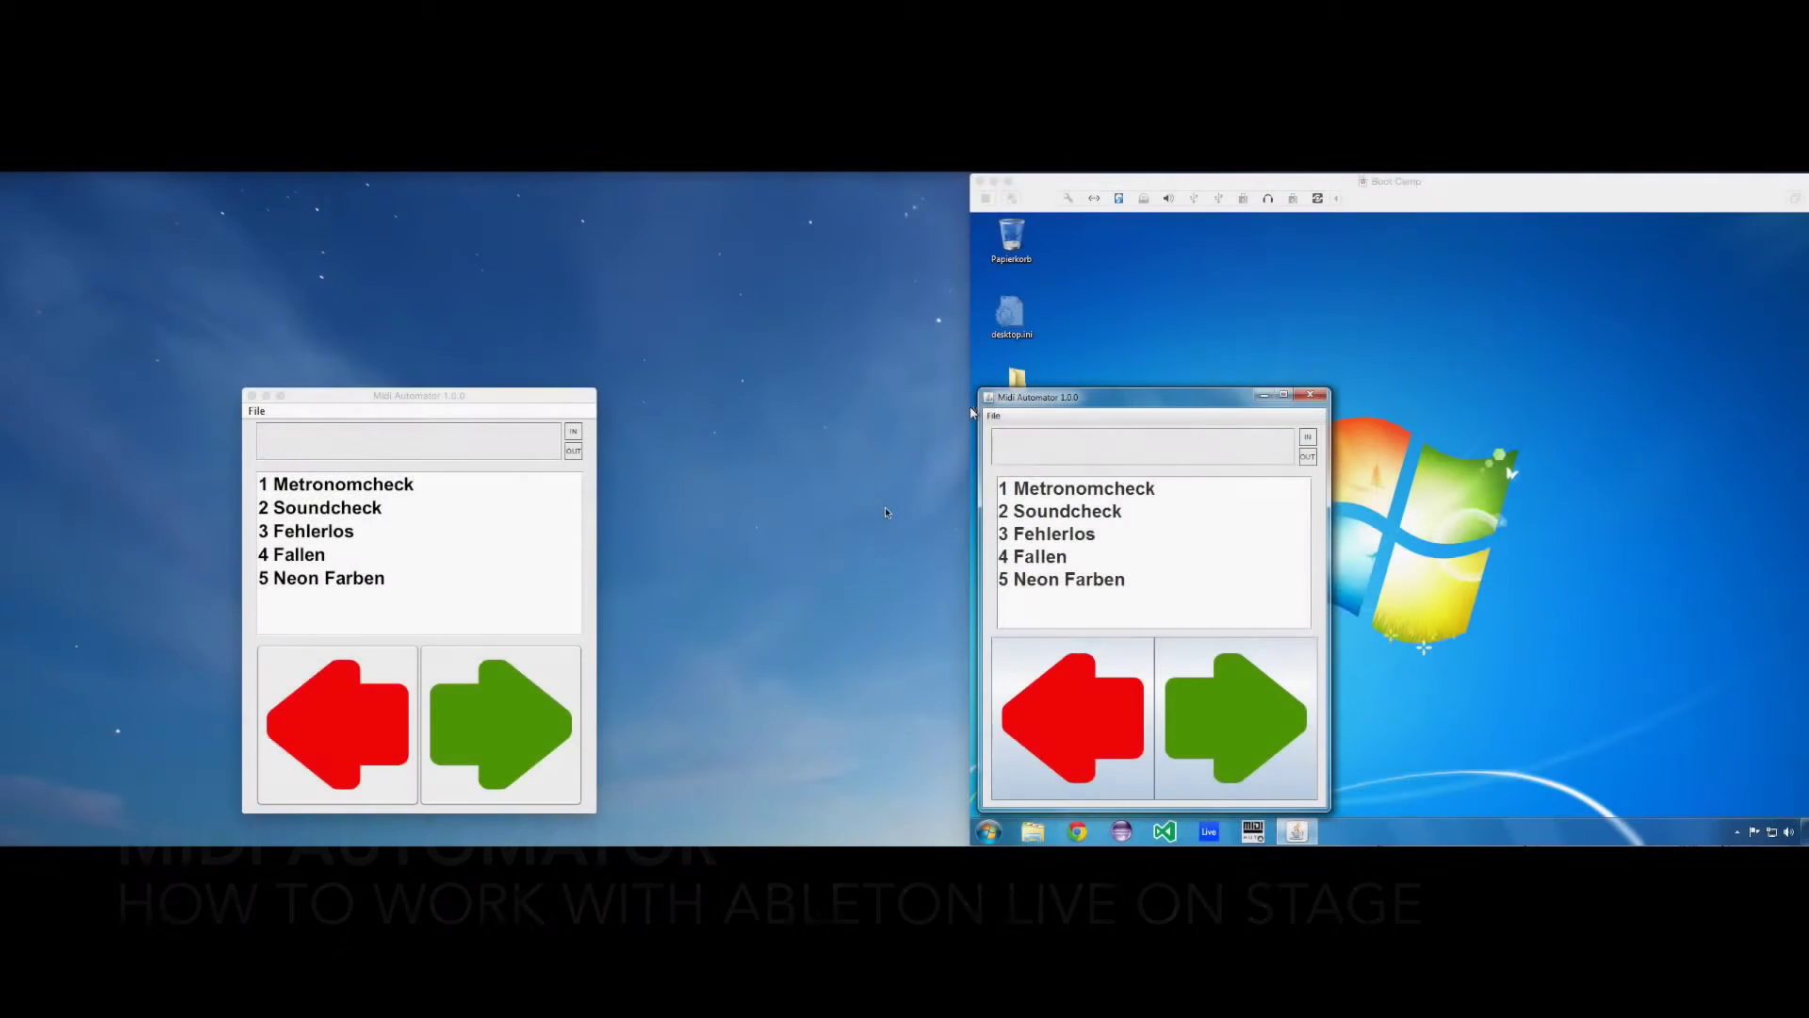
Bring the Mac setlist window forward and open '3 Fehlerlos' in Ableton Live.
{"action": "left_click", "coordinate": [501, 405]}
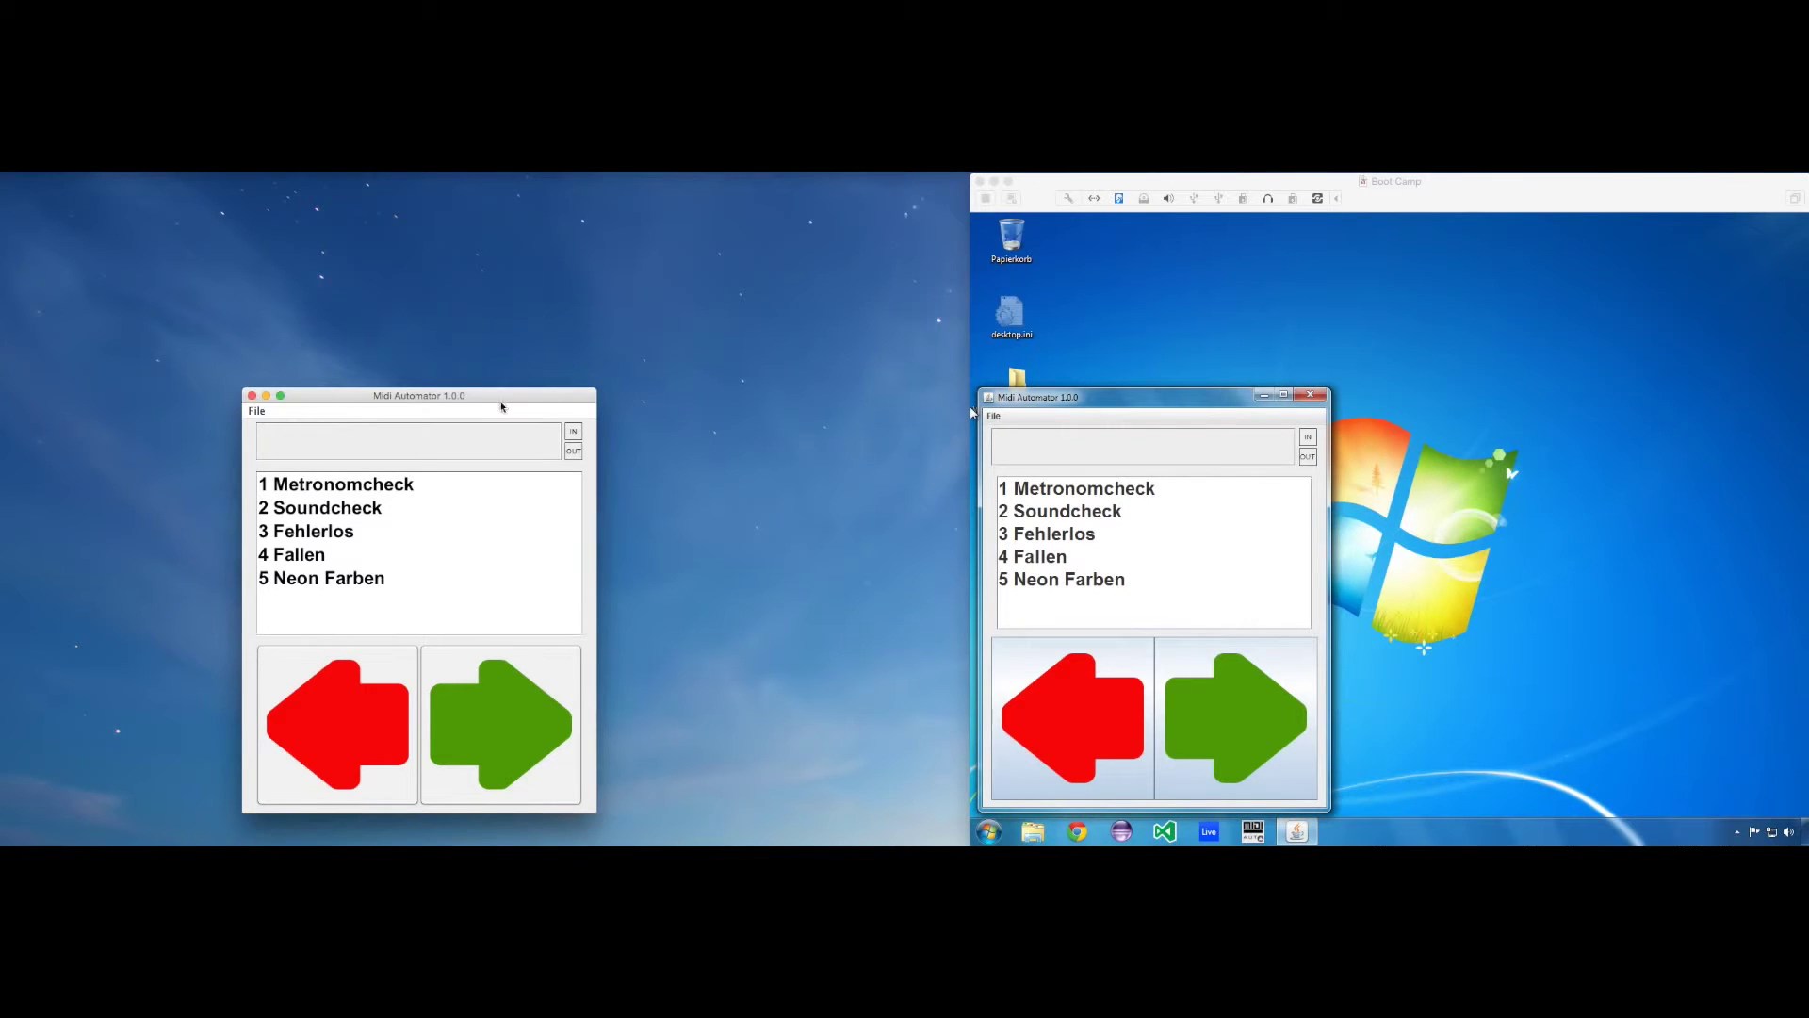
{"action": "left_click", "coordinate": [337, 532]}
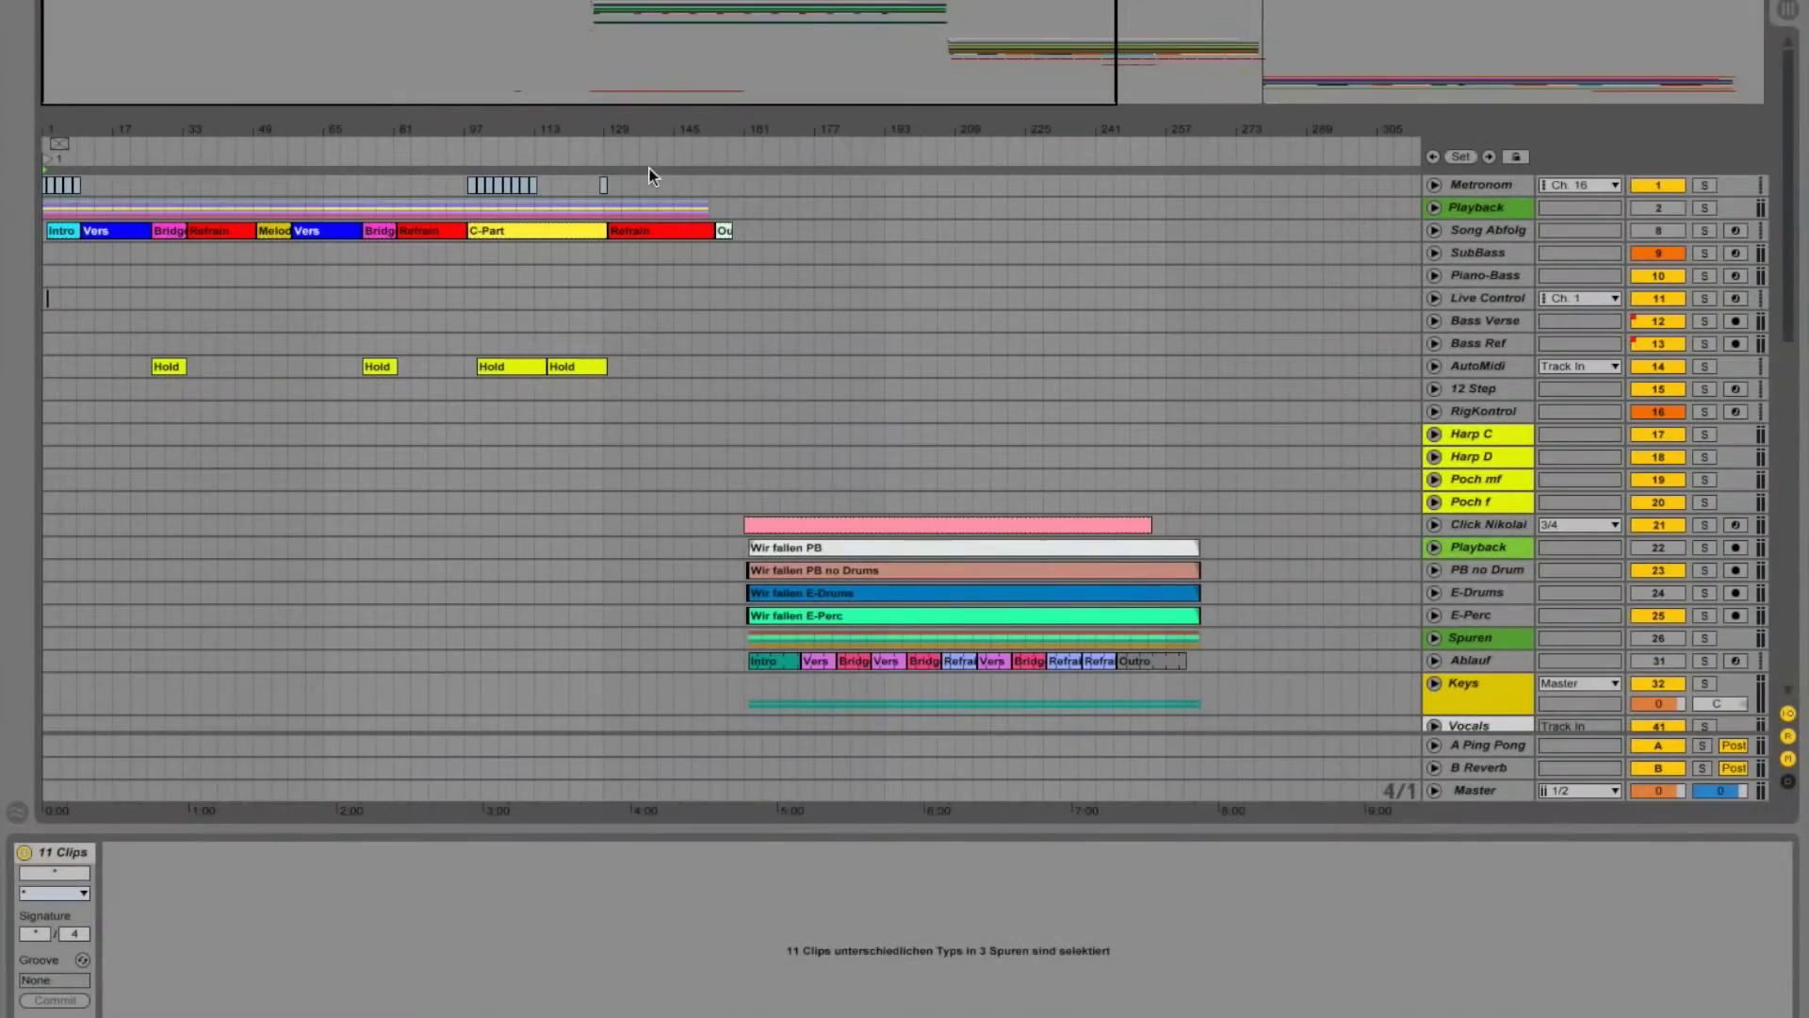
{"action": "scroll", "coordinate": [1216, 535], "scroll_direction": "down", "scroll_amount": 10}
{"action": "scroll", "coordinate": [1150, 496], "scroll_direction": "right", "scroll_amount": 10}
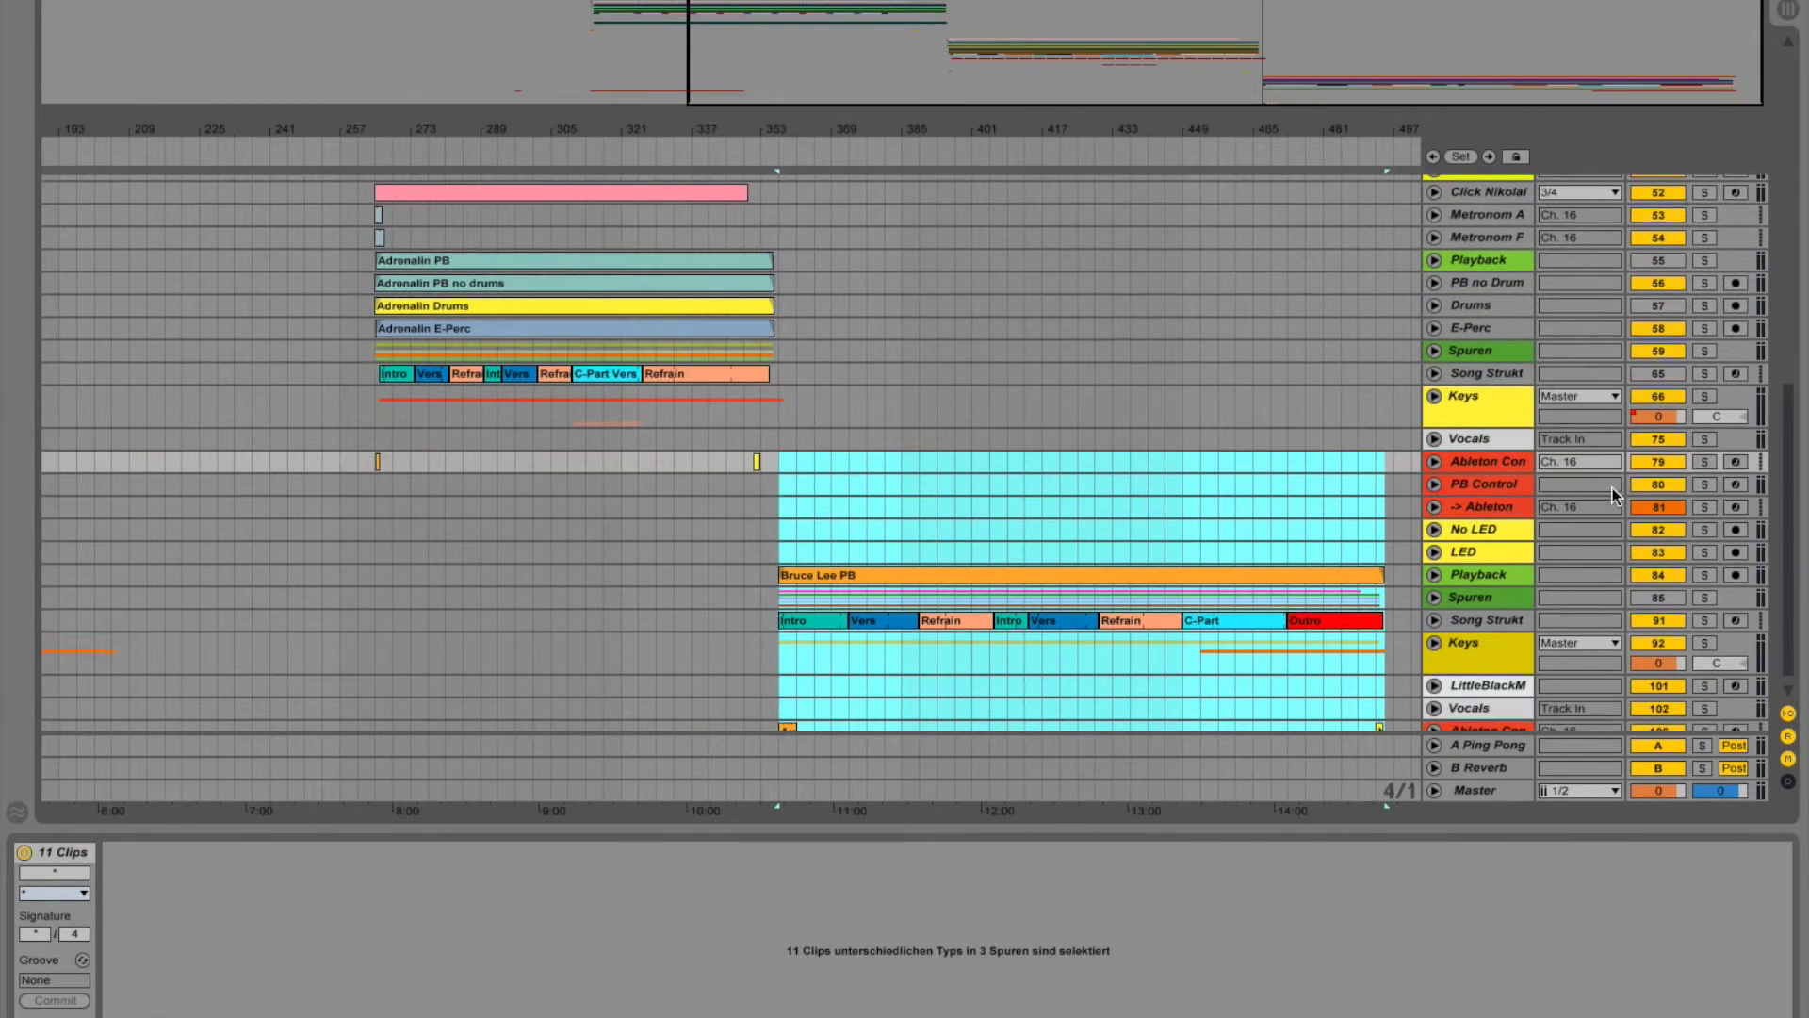
{"action": "scroll", "coordinate": [1614, 494], "scroll_direction": "up", "scroll_amount": 5}
{"action": "scroll", "coordinate": [1614, 491], "scroll_direction": "up", "scroll_amount": 4}
{"action": "scroll", "coordinate": [1612, 490], "scroll_direction": "up", "scroll_amount": 2}
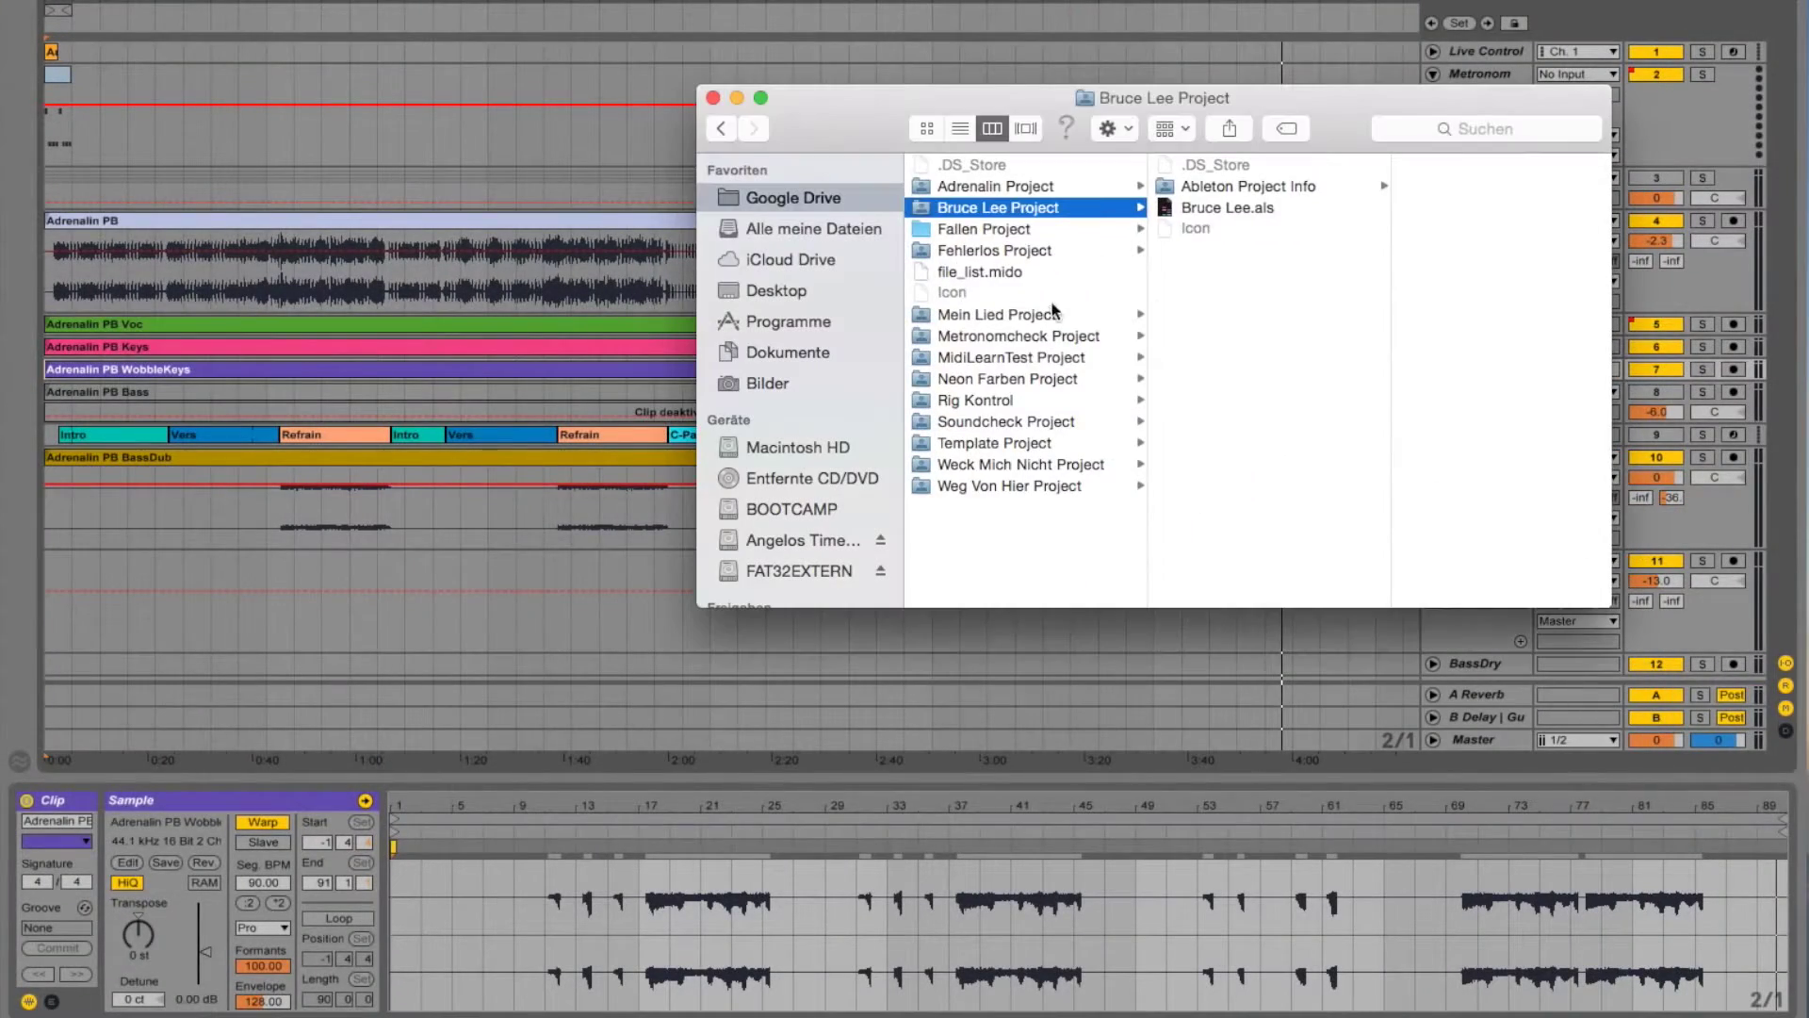
Open Weg Von Hier.als from the Weg Von Hier Project folder in Live.
{"action": "left_click", "coordinate": [971, 485]}
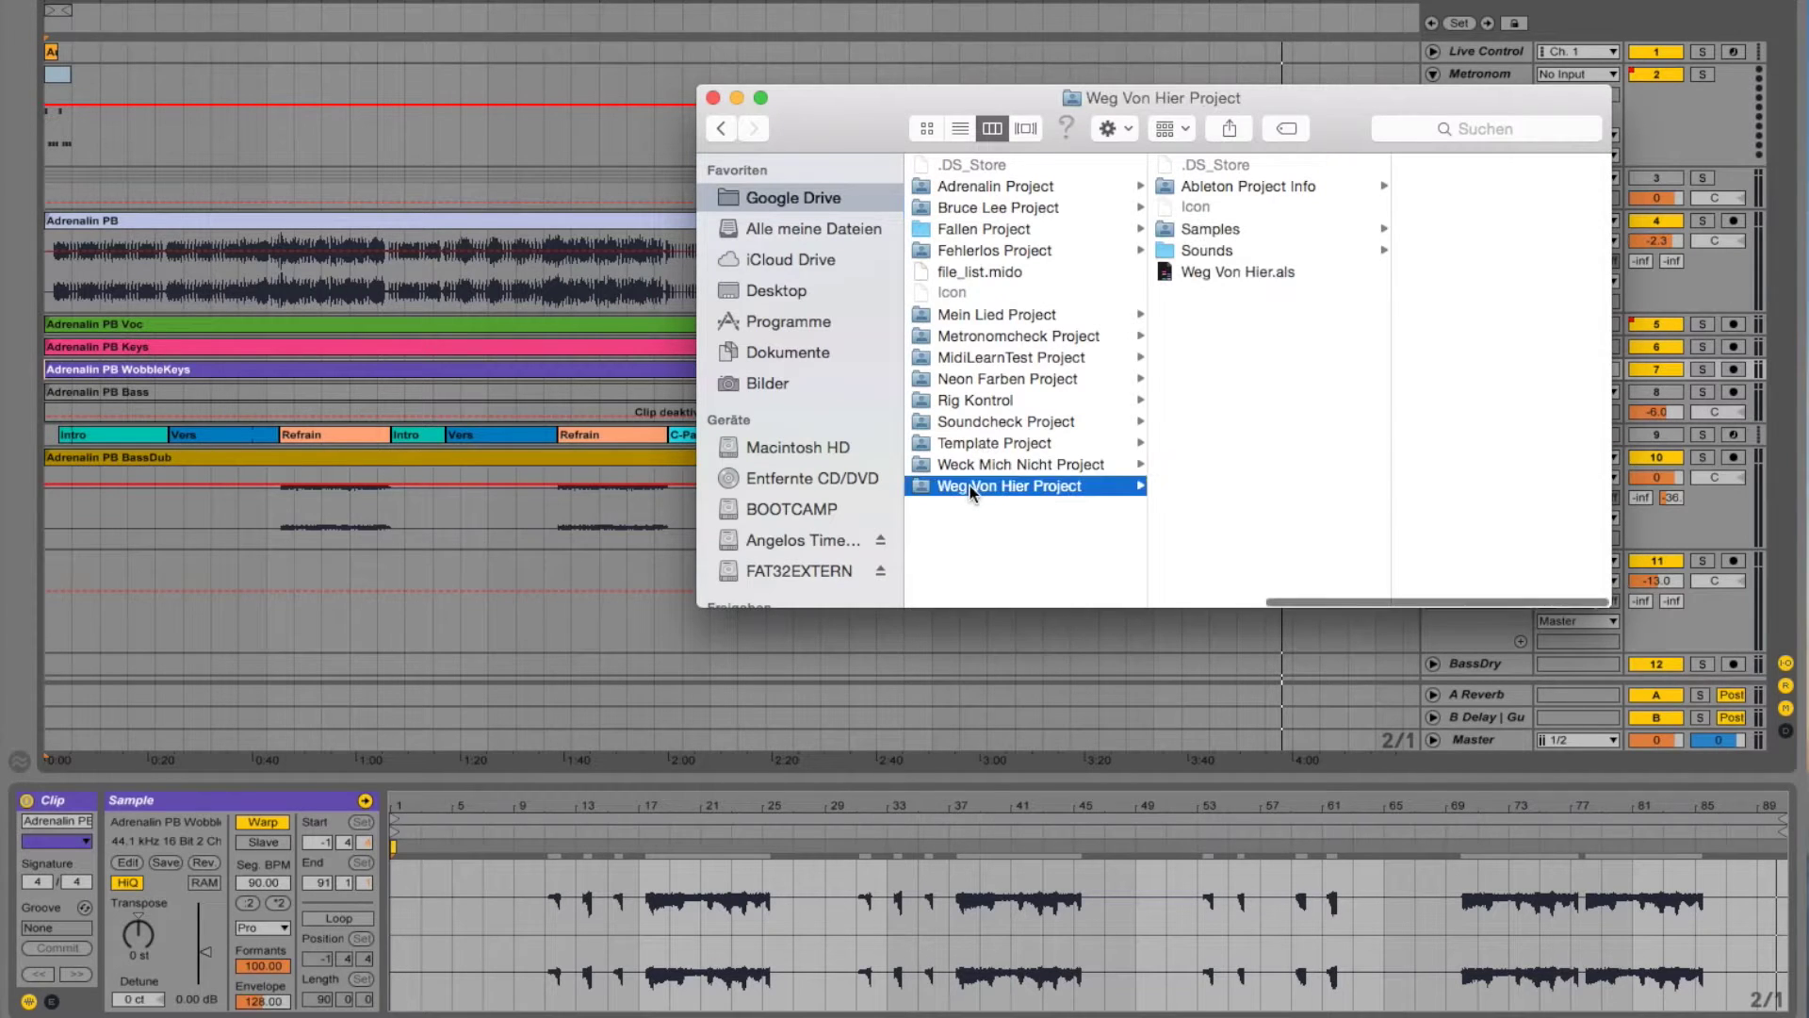
{"action": "double_click", "coordinate": [1173, 274]}
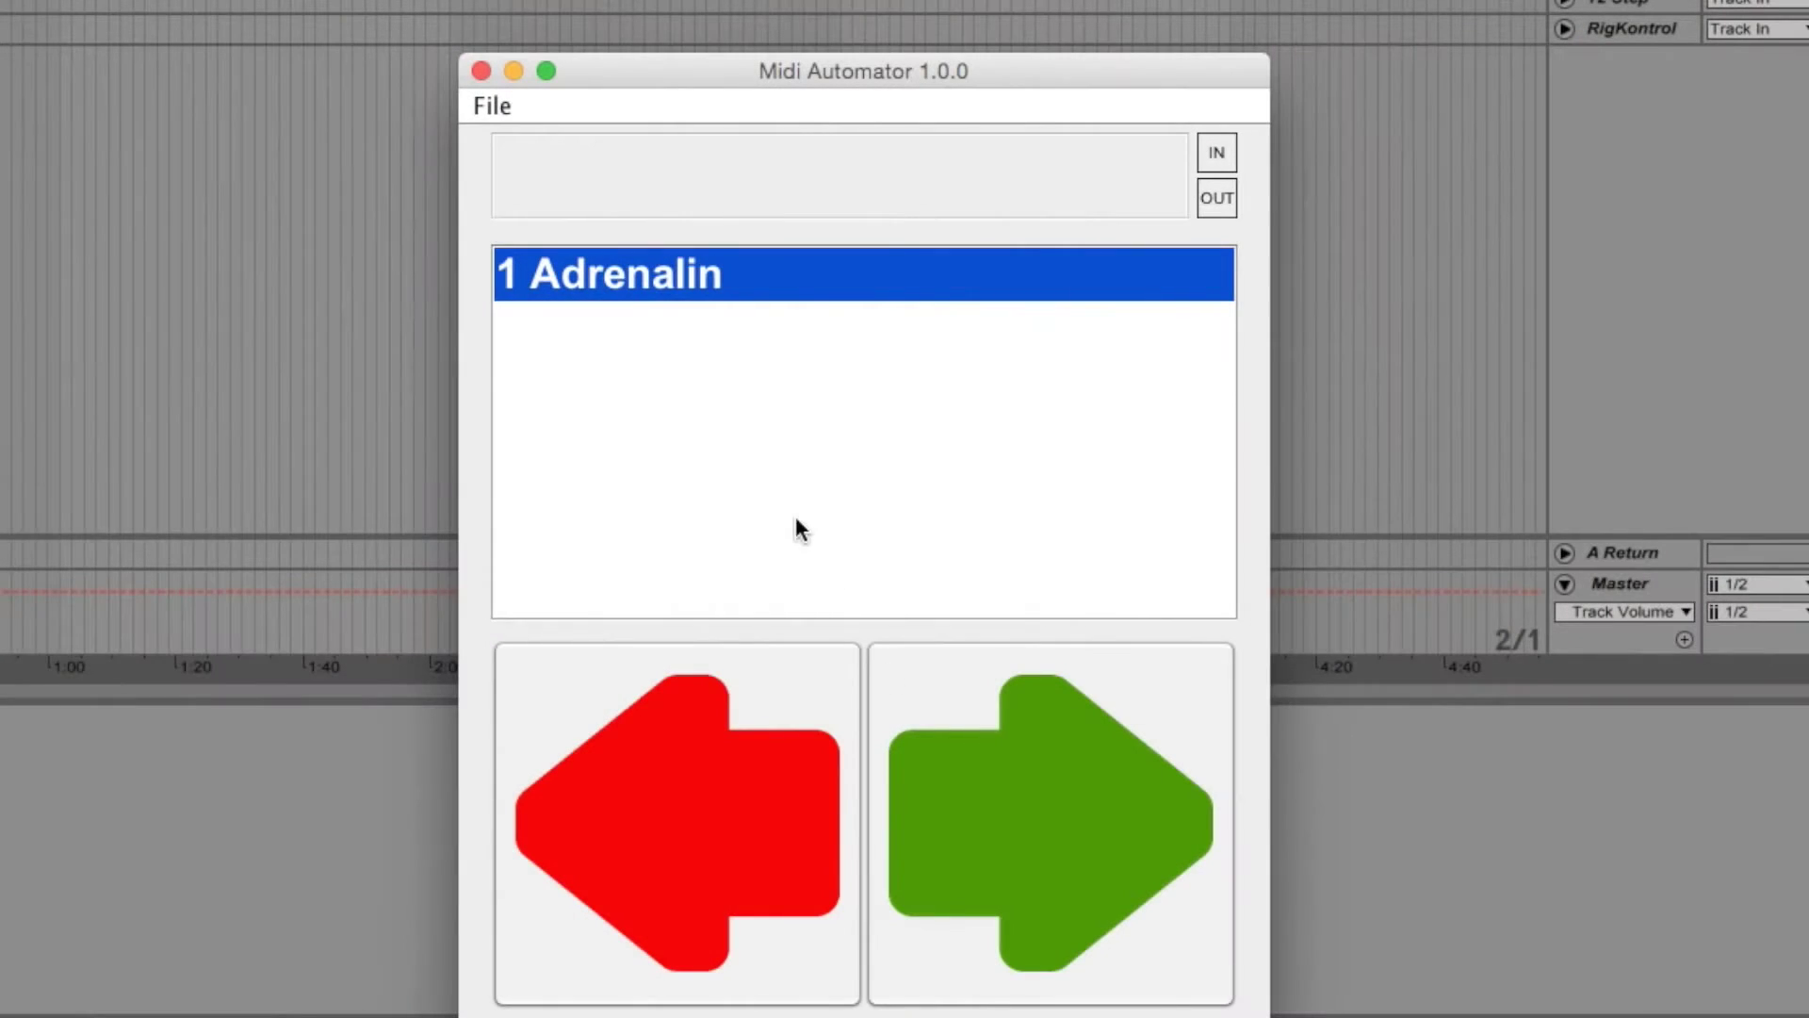
Add a setlist entry 'Weg von Hier' linked to the Weg Von Hier.als set.
{"action": "right_click", "coordinate": [664, 398]}
{"action": "left_click", "coordinate": [702, 420]}
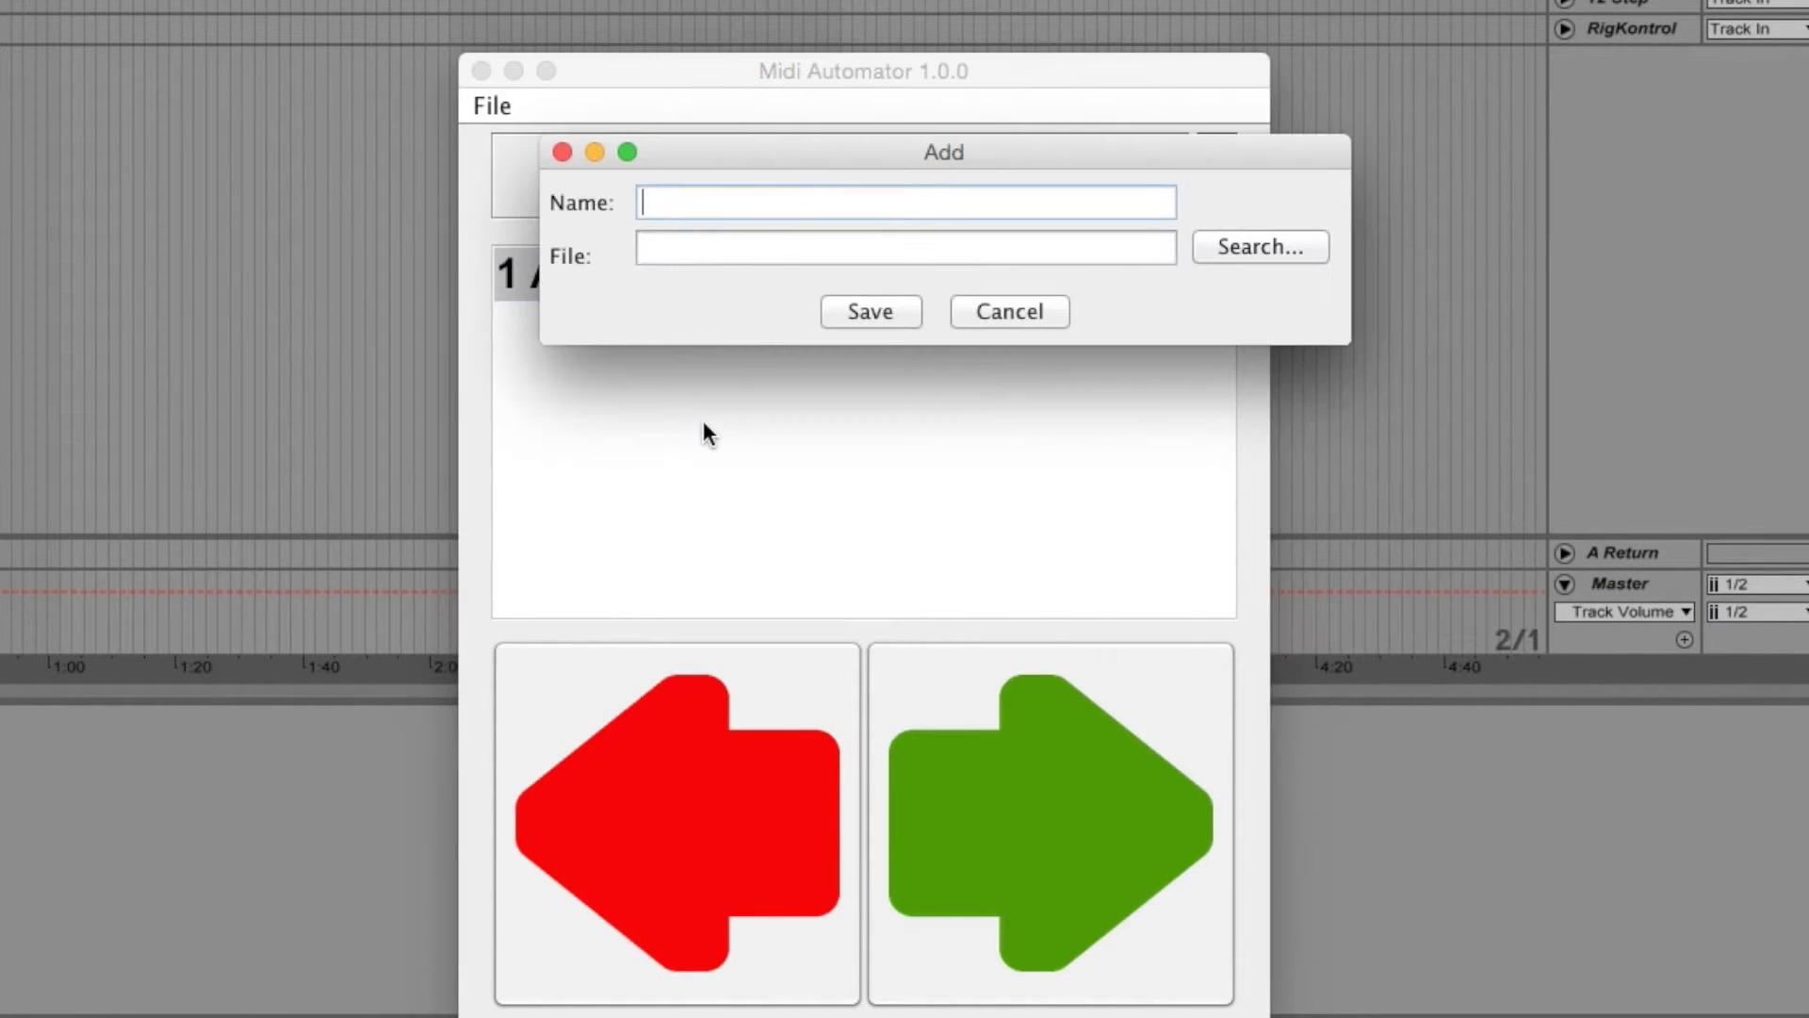
{"action": "type", "text": "Weg von Hier"}
{"action": "left_click", "coordinate": [1134, 450]}
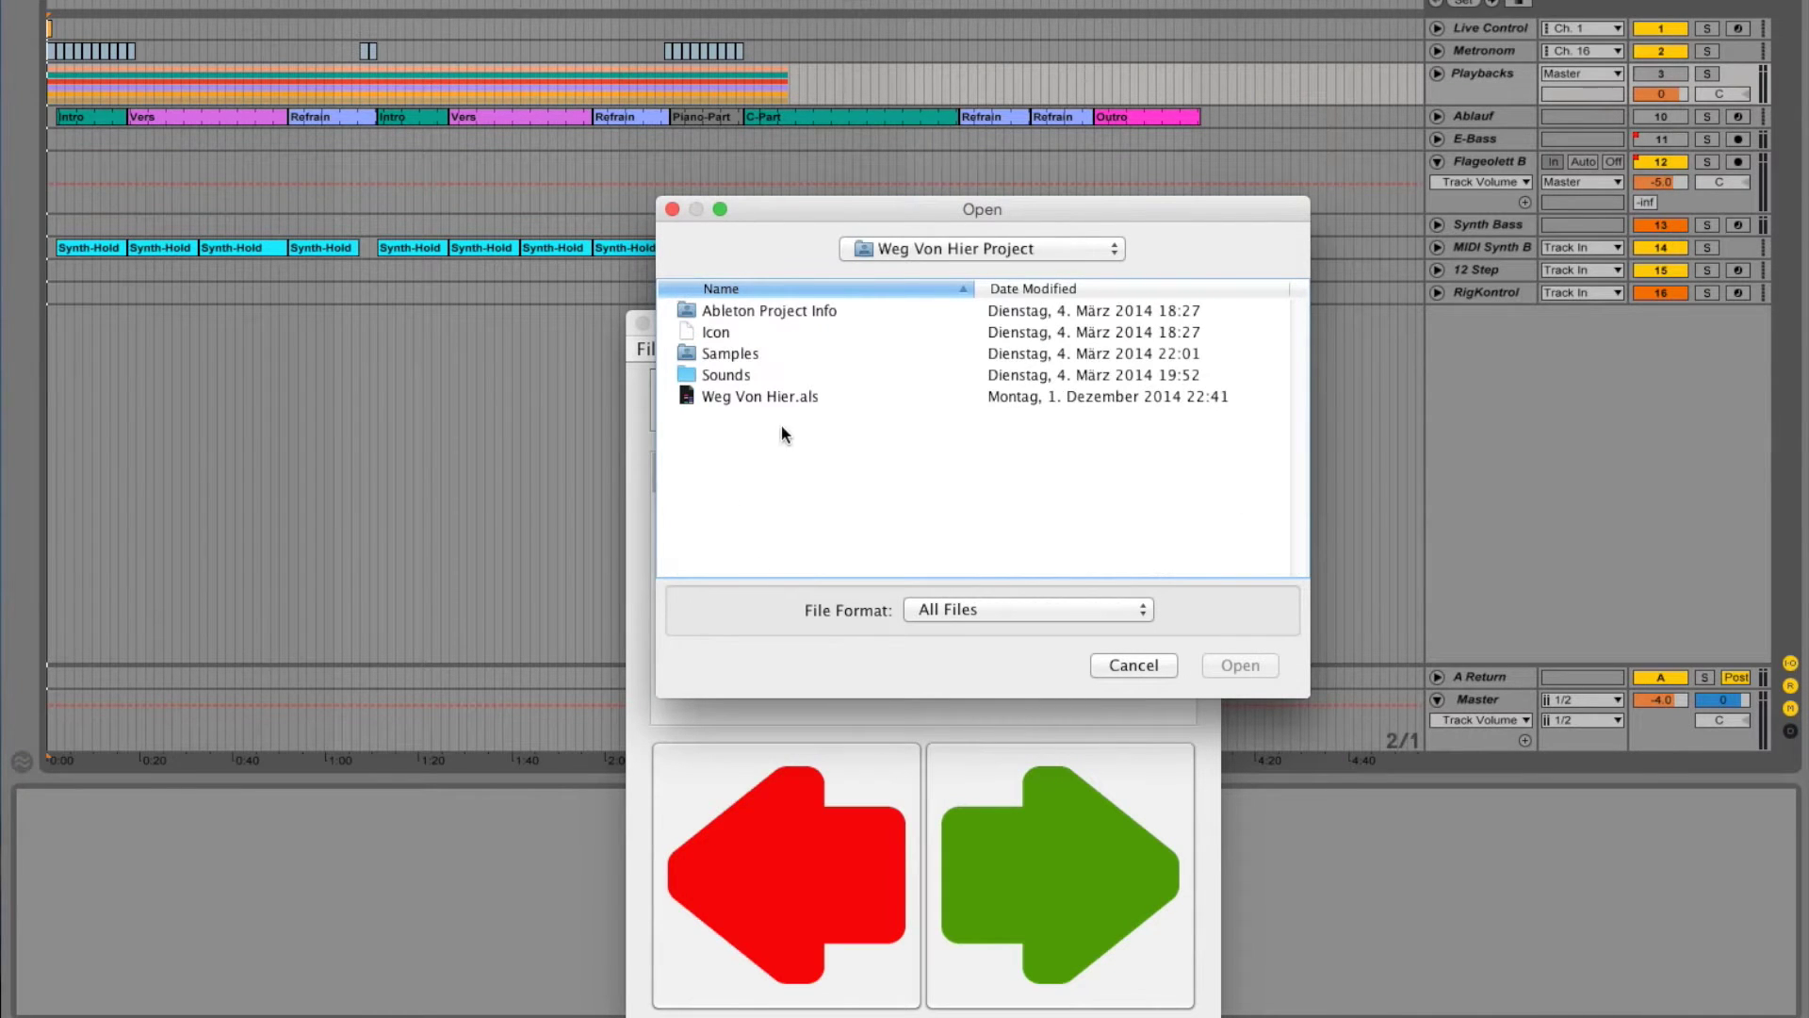
{"action": "left_click", "coordinate": [764, 398]}
{"action": "left_click", "coordinate": [1237, 672]}
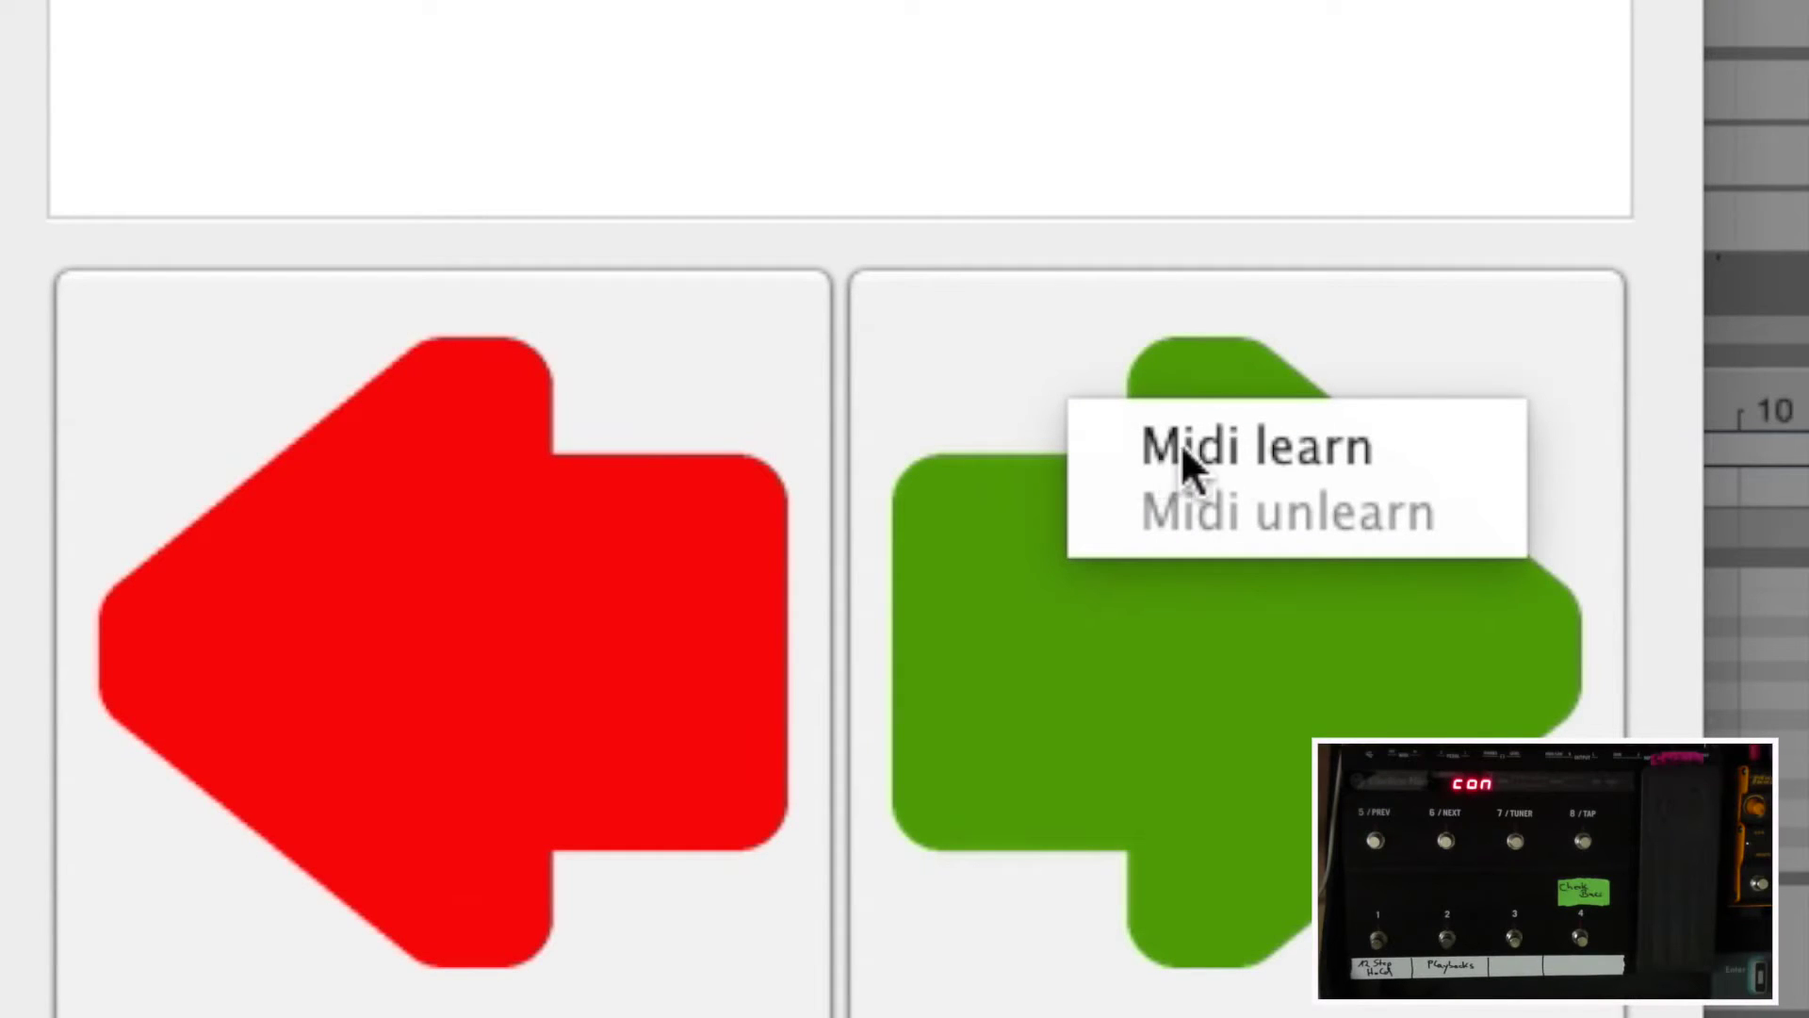
Put the green forward arrow into MIDI learn mode.
{"action": "left_click", "coordinate": [1223, 445]}
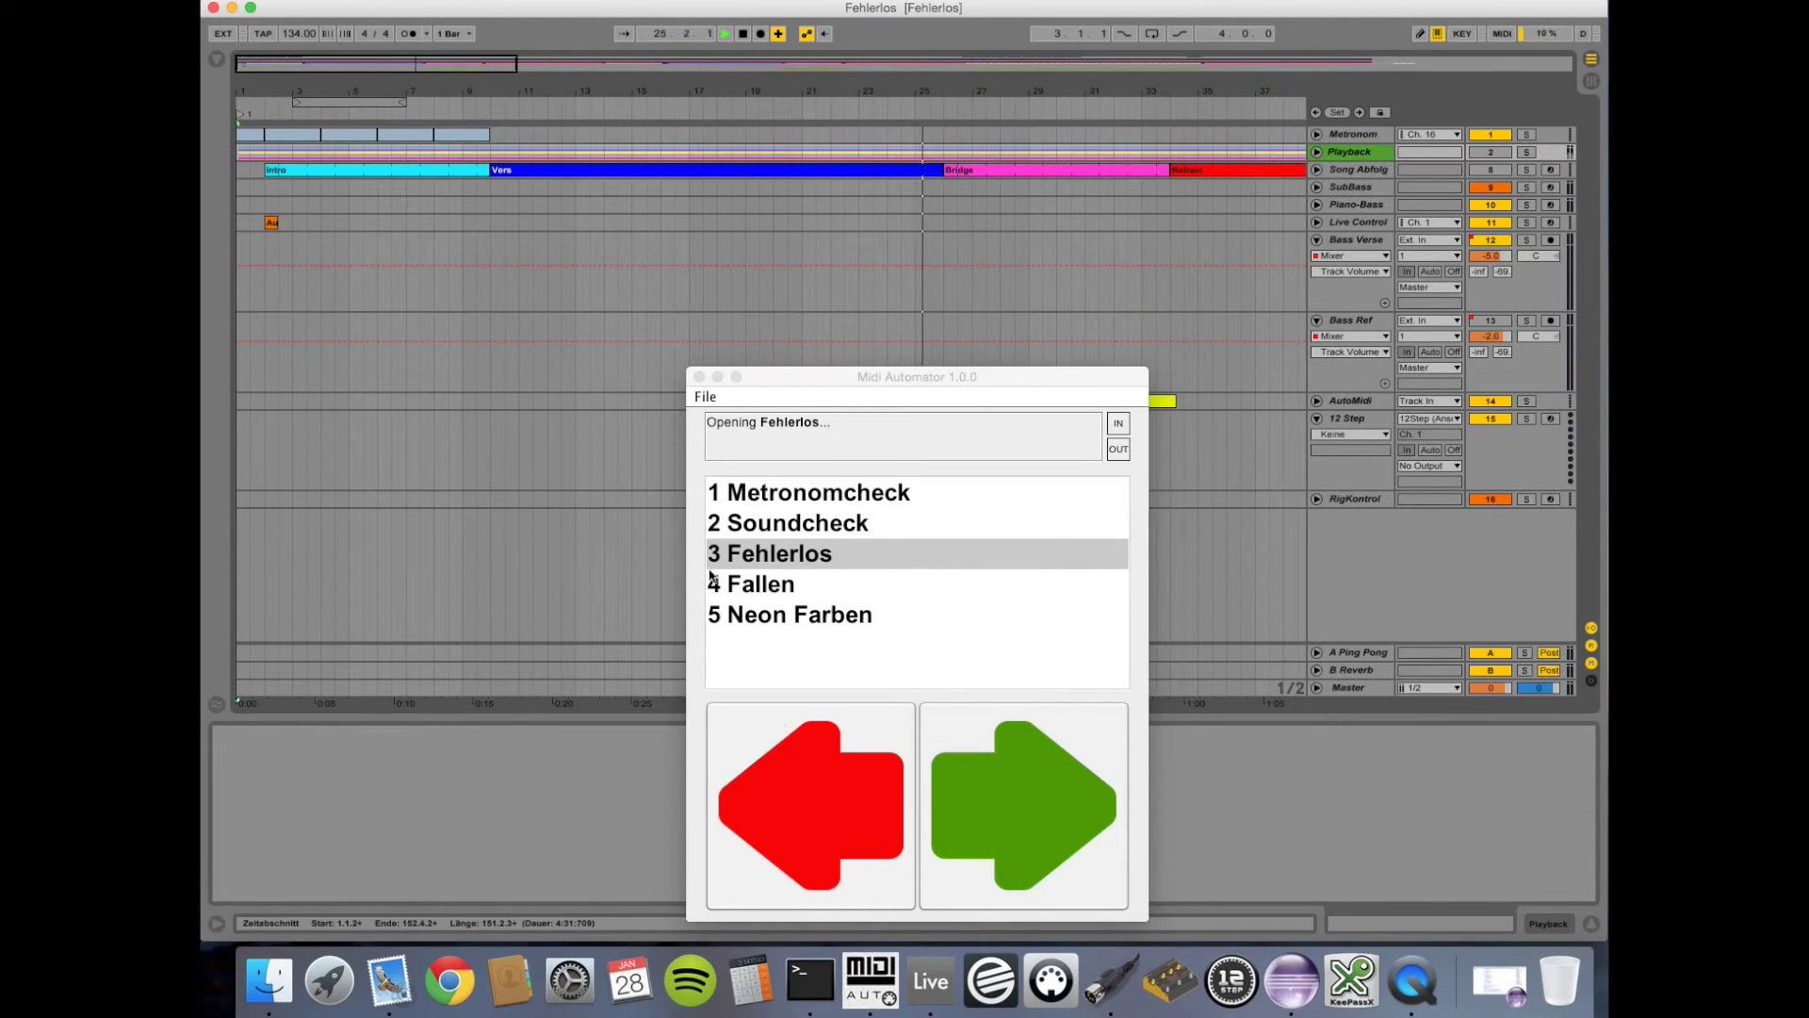
Advance to Fallen during playback, triggering Live's stop-playback warning.
{"action": "left_click", "coordinate": [989, 754]}
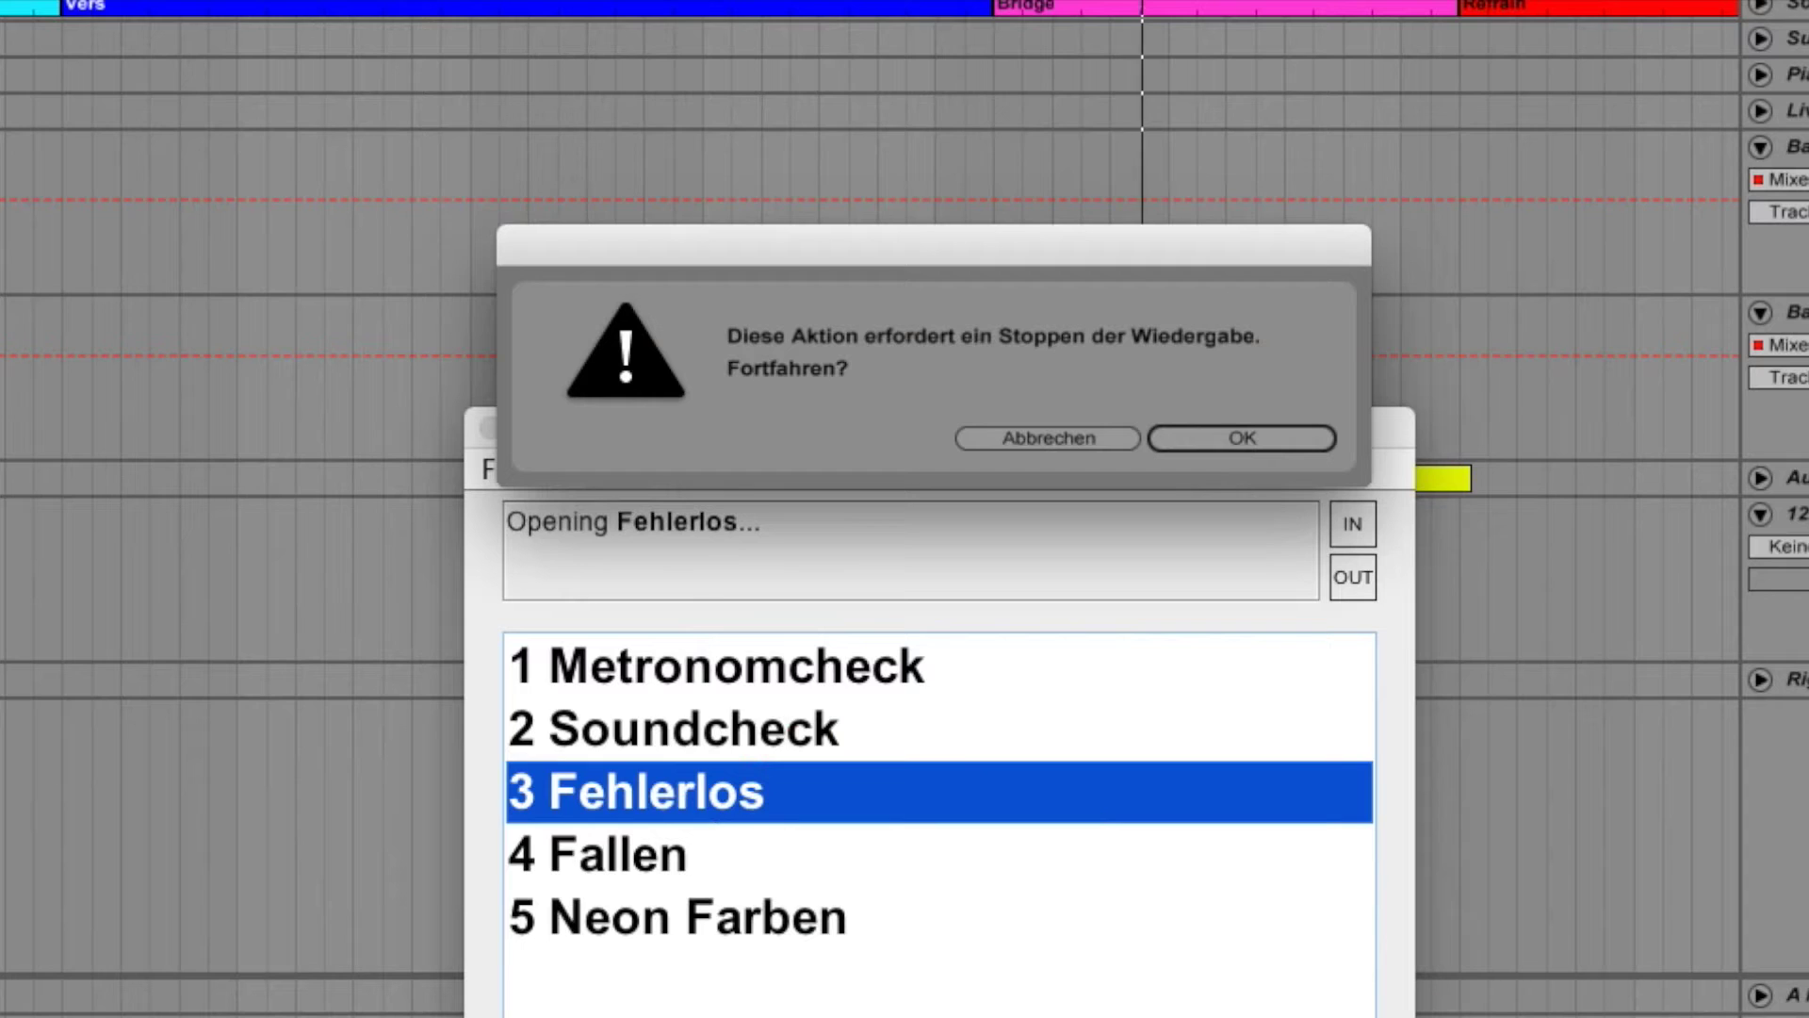
{"action": "key", "text": "Down"}
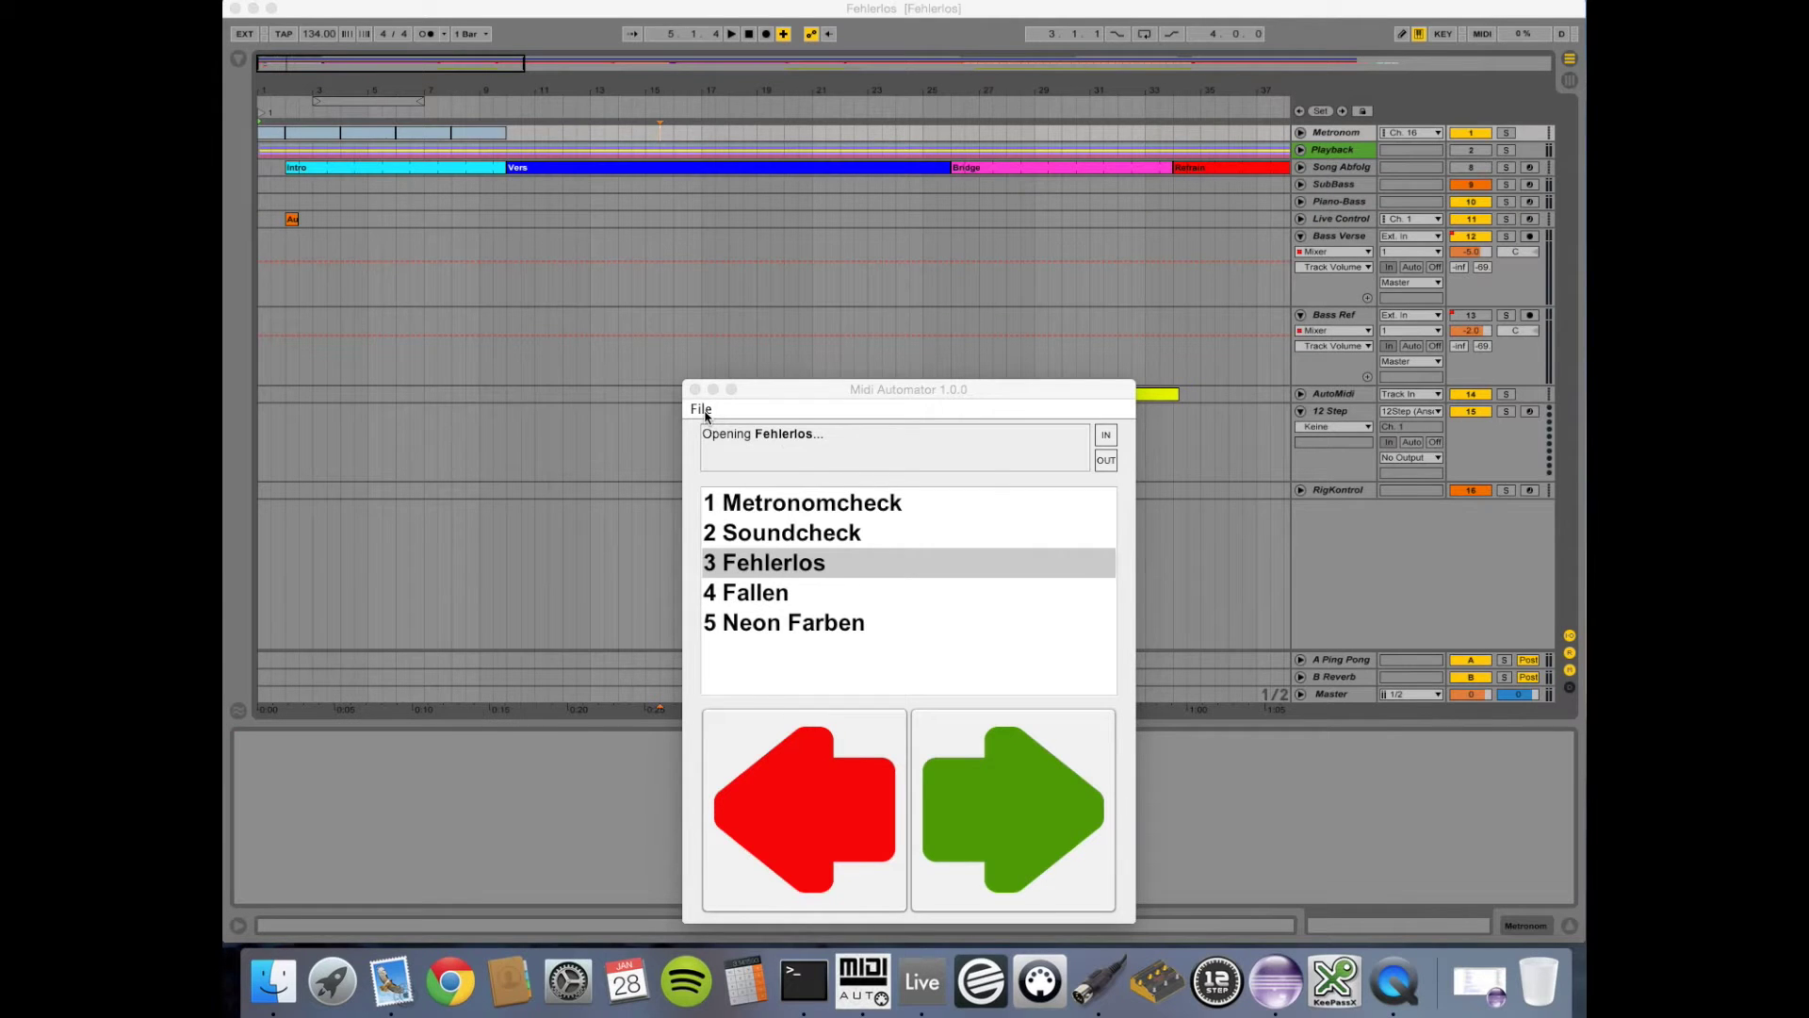
Map the notifier message to Live's Stop in MIDI Map mode, then advance to Fallen.
{"action": "left_click", "coordinate": [703, 412]}
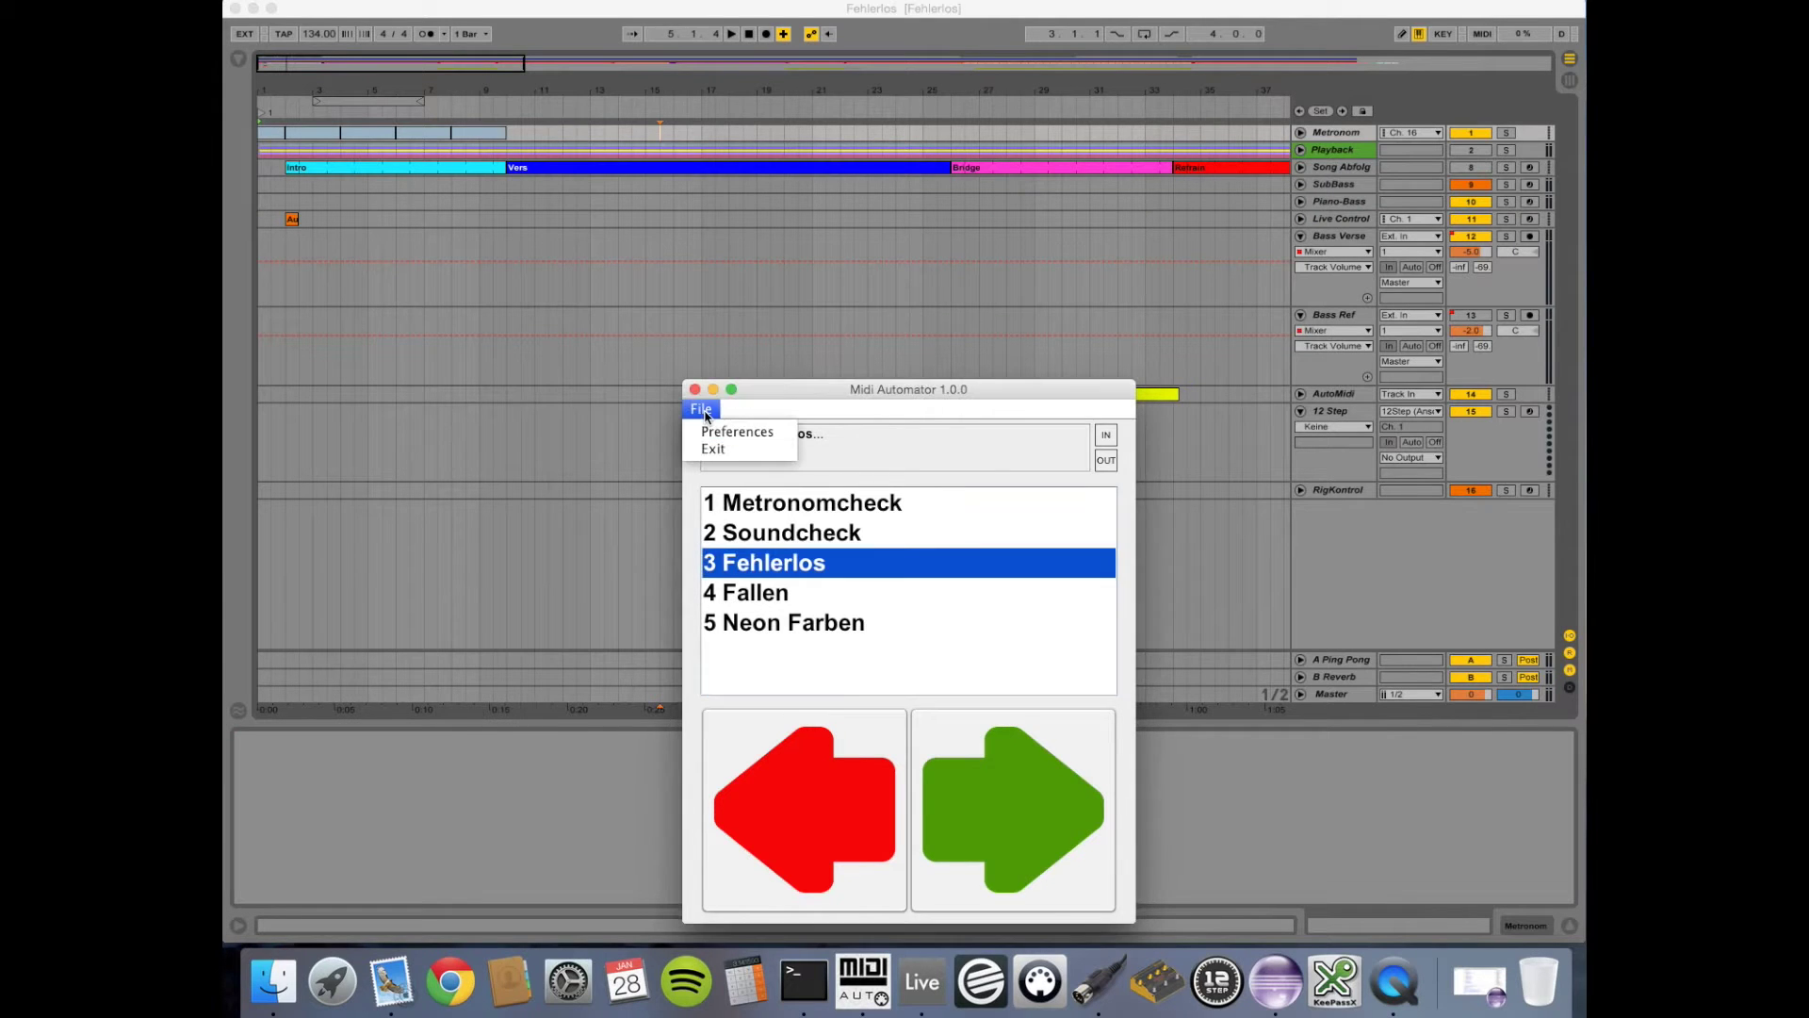
{"action": "left_click", "coordinate": [703, 434]}
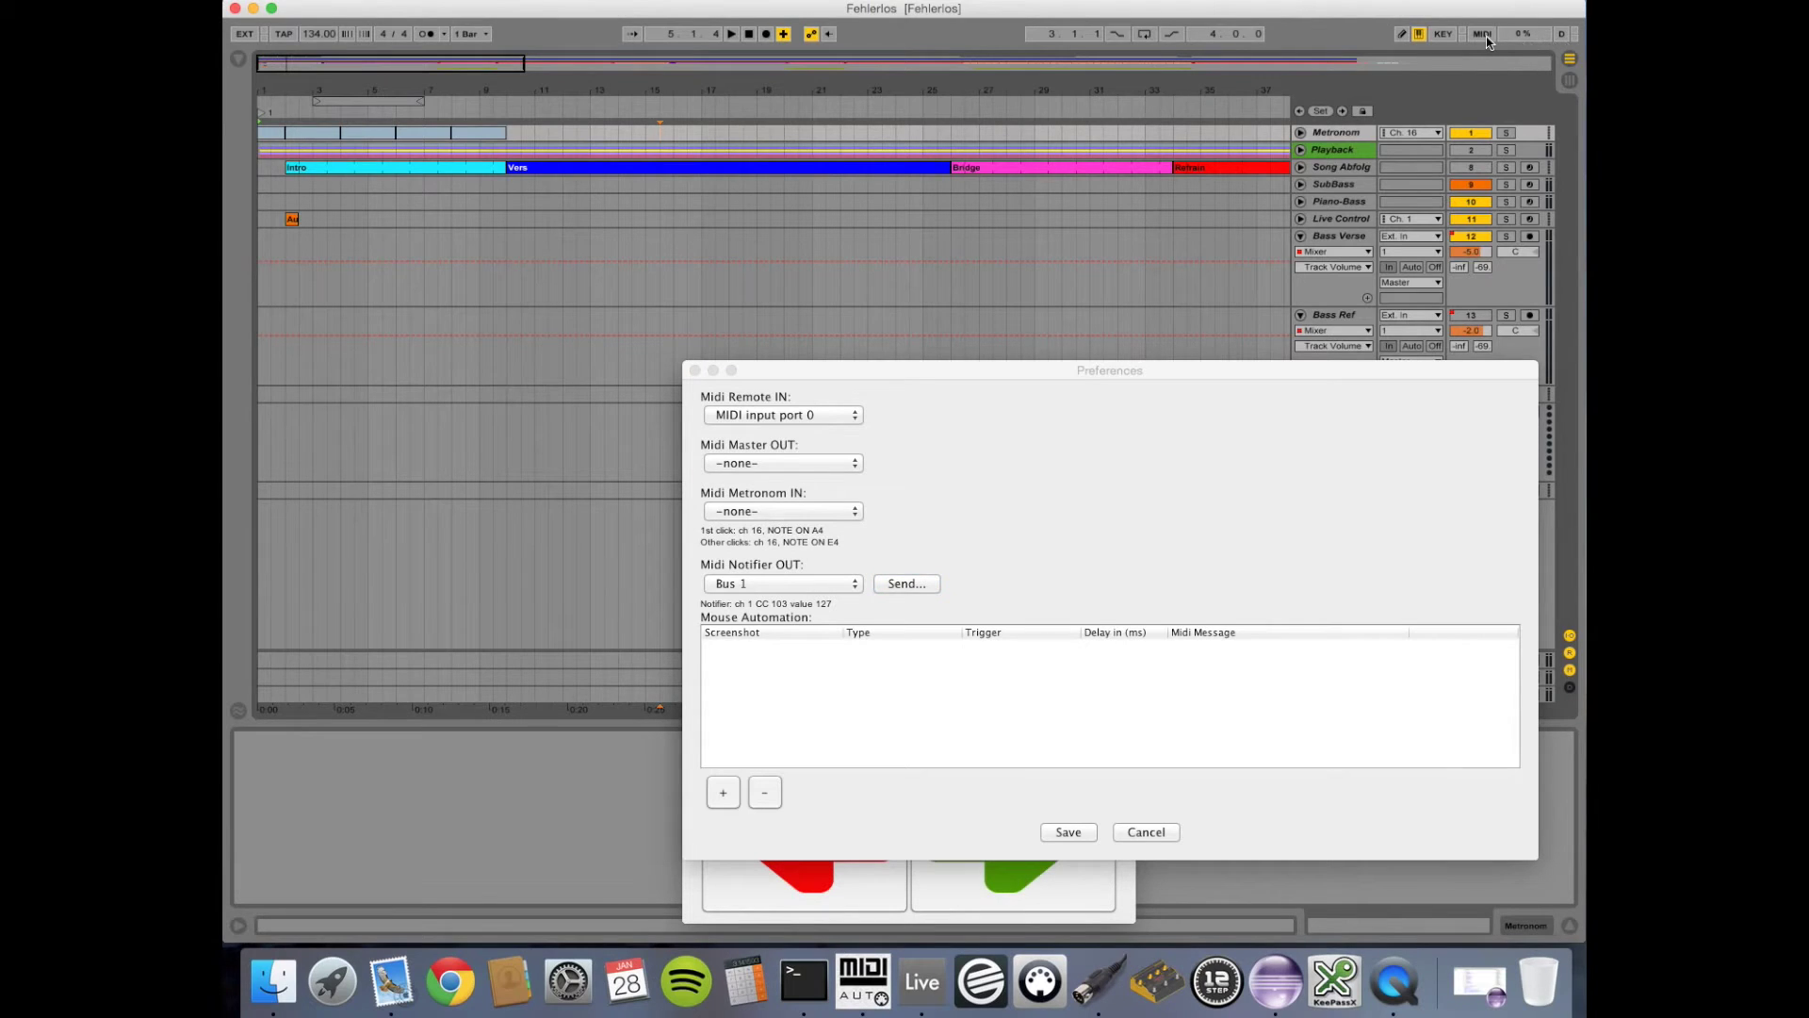
{"action": "left_click", "coordinate": [1483, 35]}
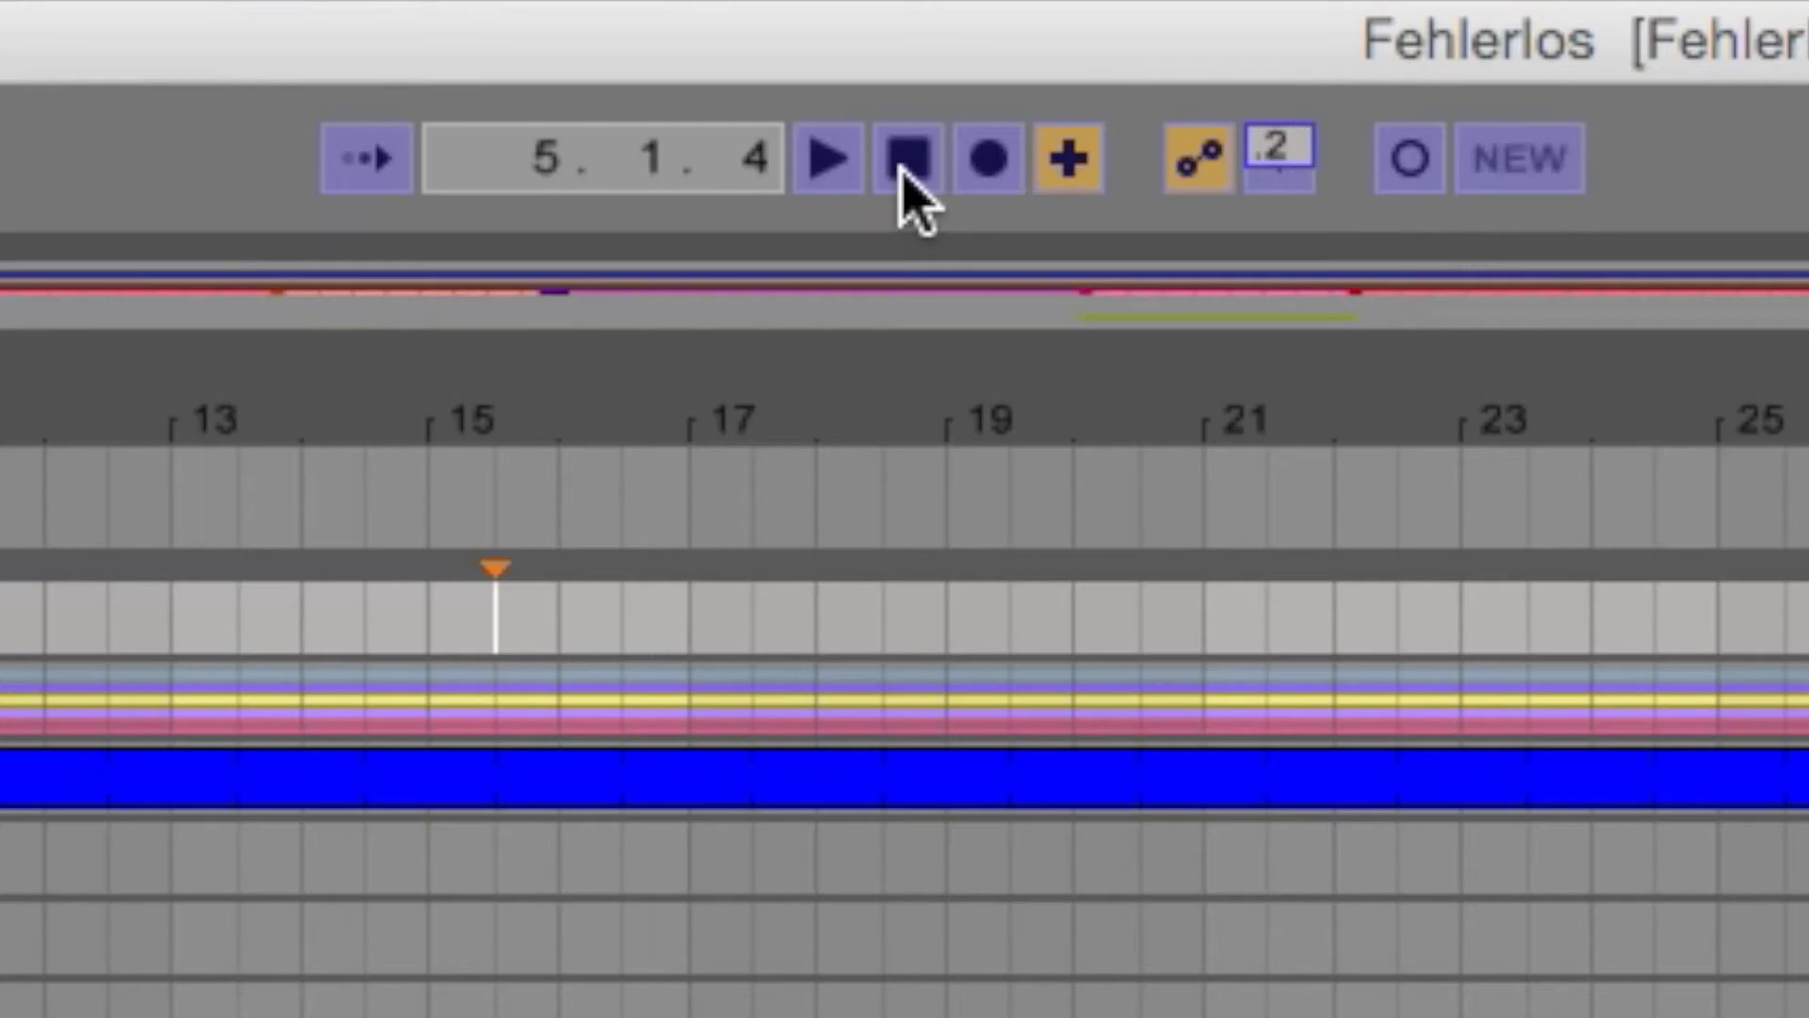
{"action": "left_click", "coordinate": [747, 36]}
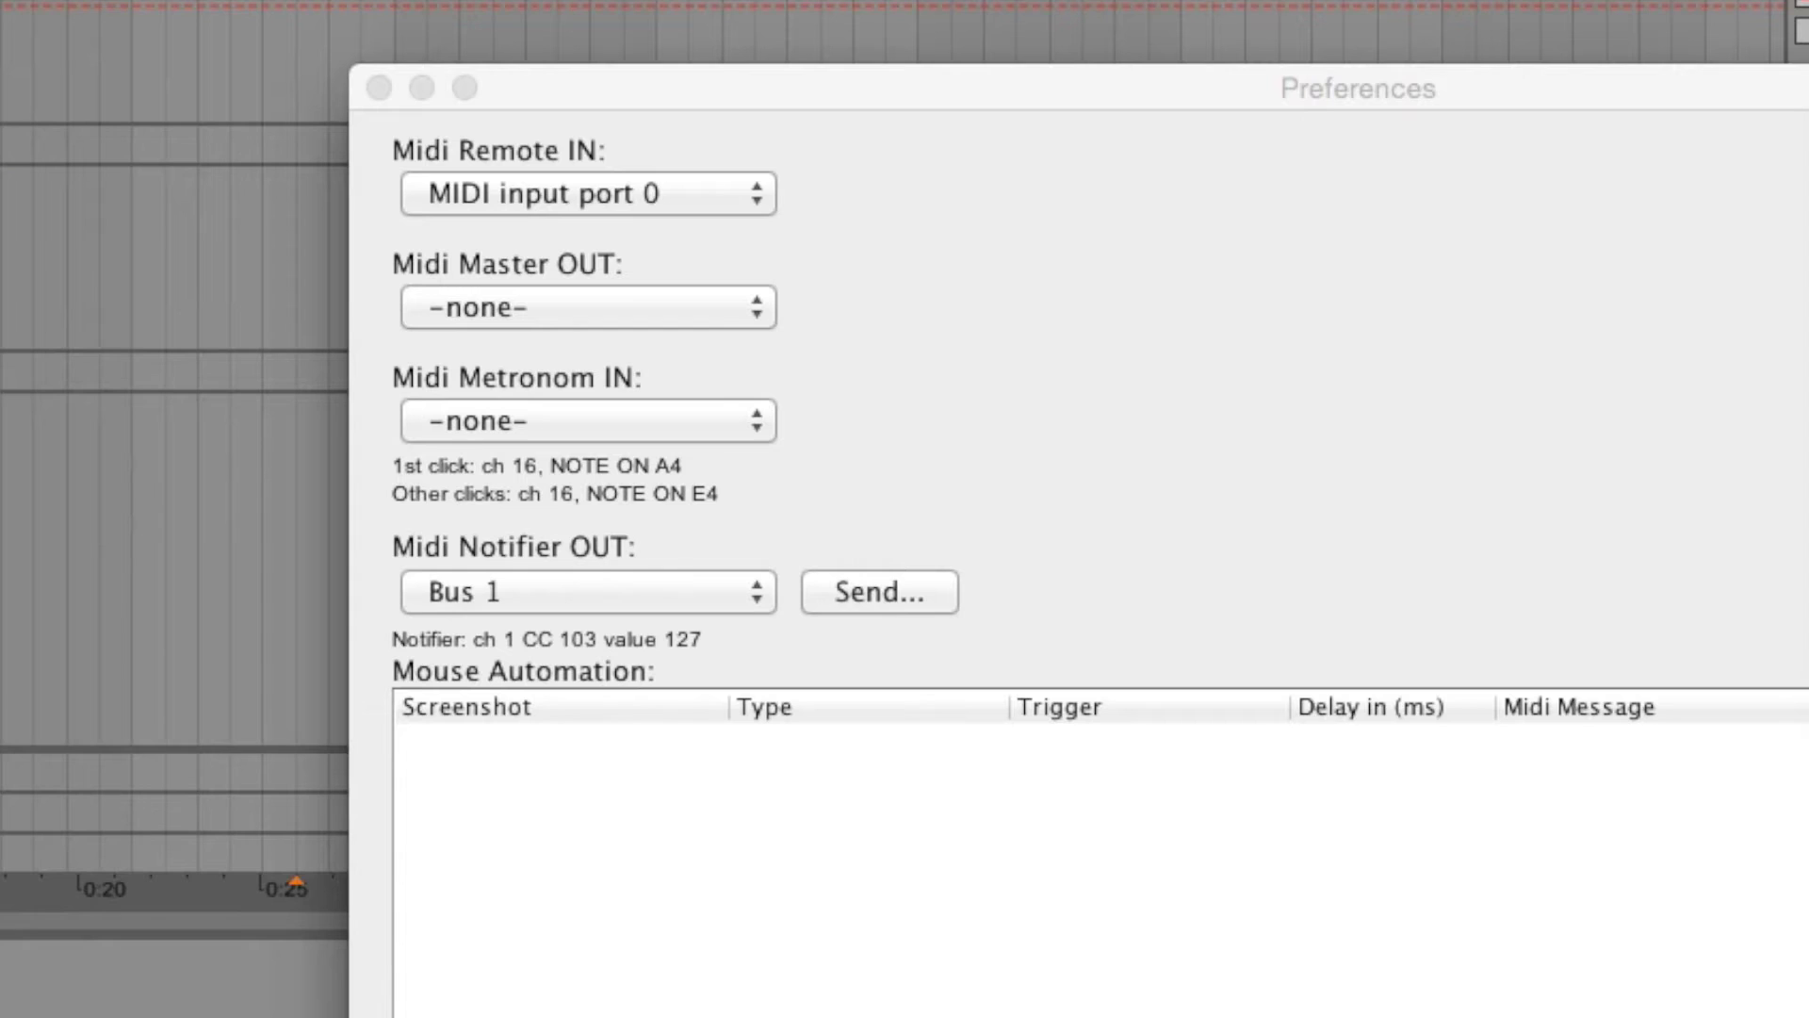
{"action": "left_click", "coordinate": [869, 593]}
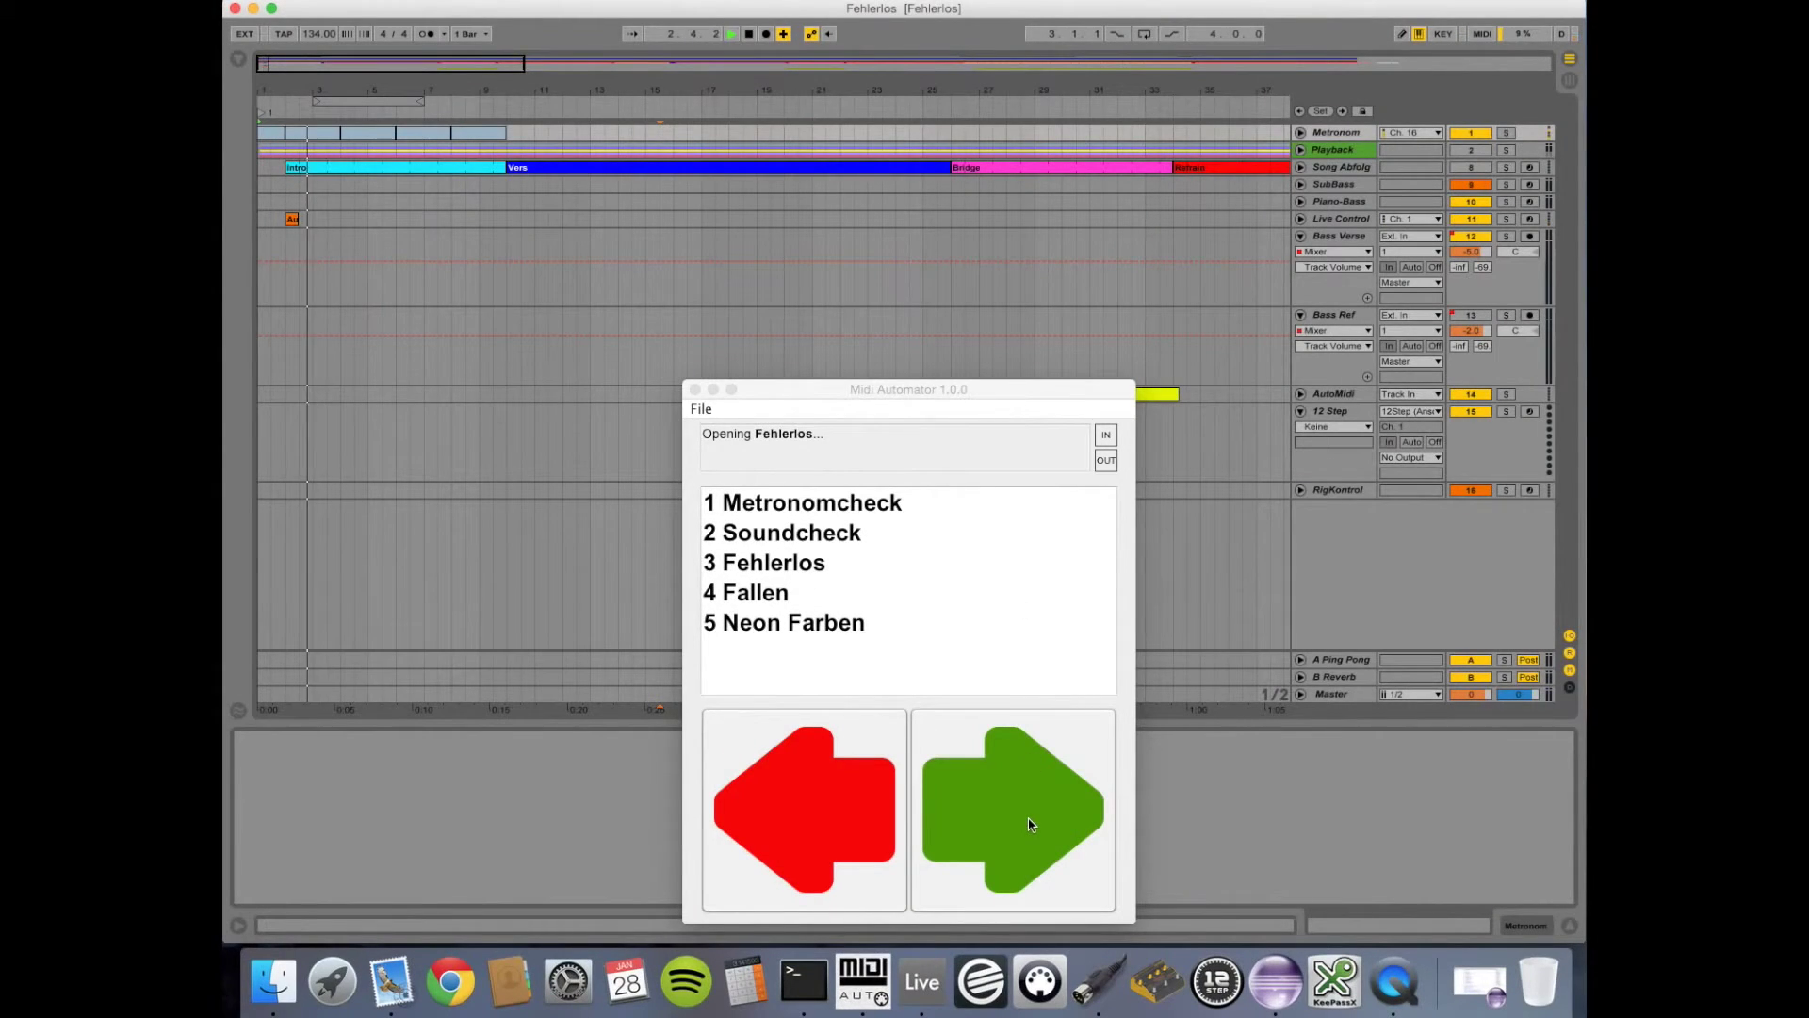
{"action": "left_click", "coordinate": [1017, 801]}
{"action": "left_click", "coordinate": [992, 799]}
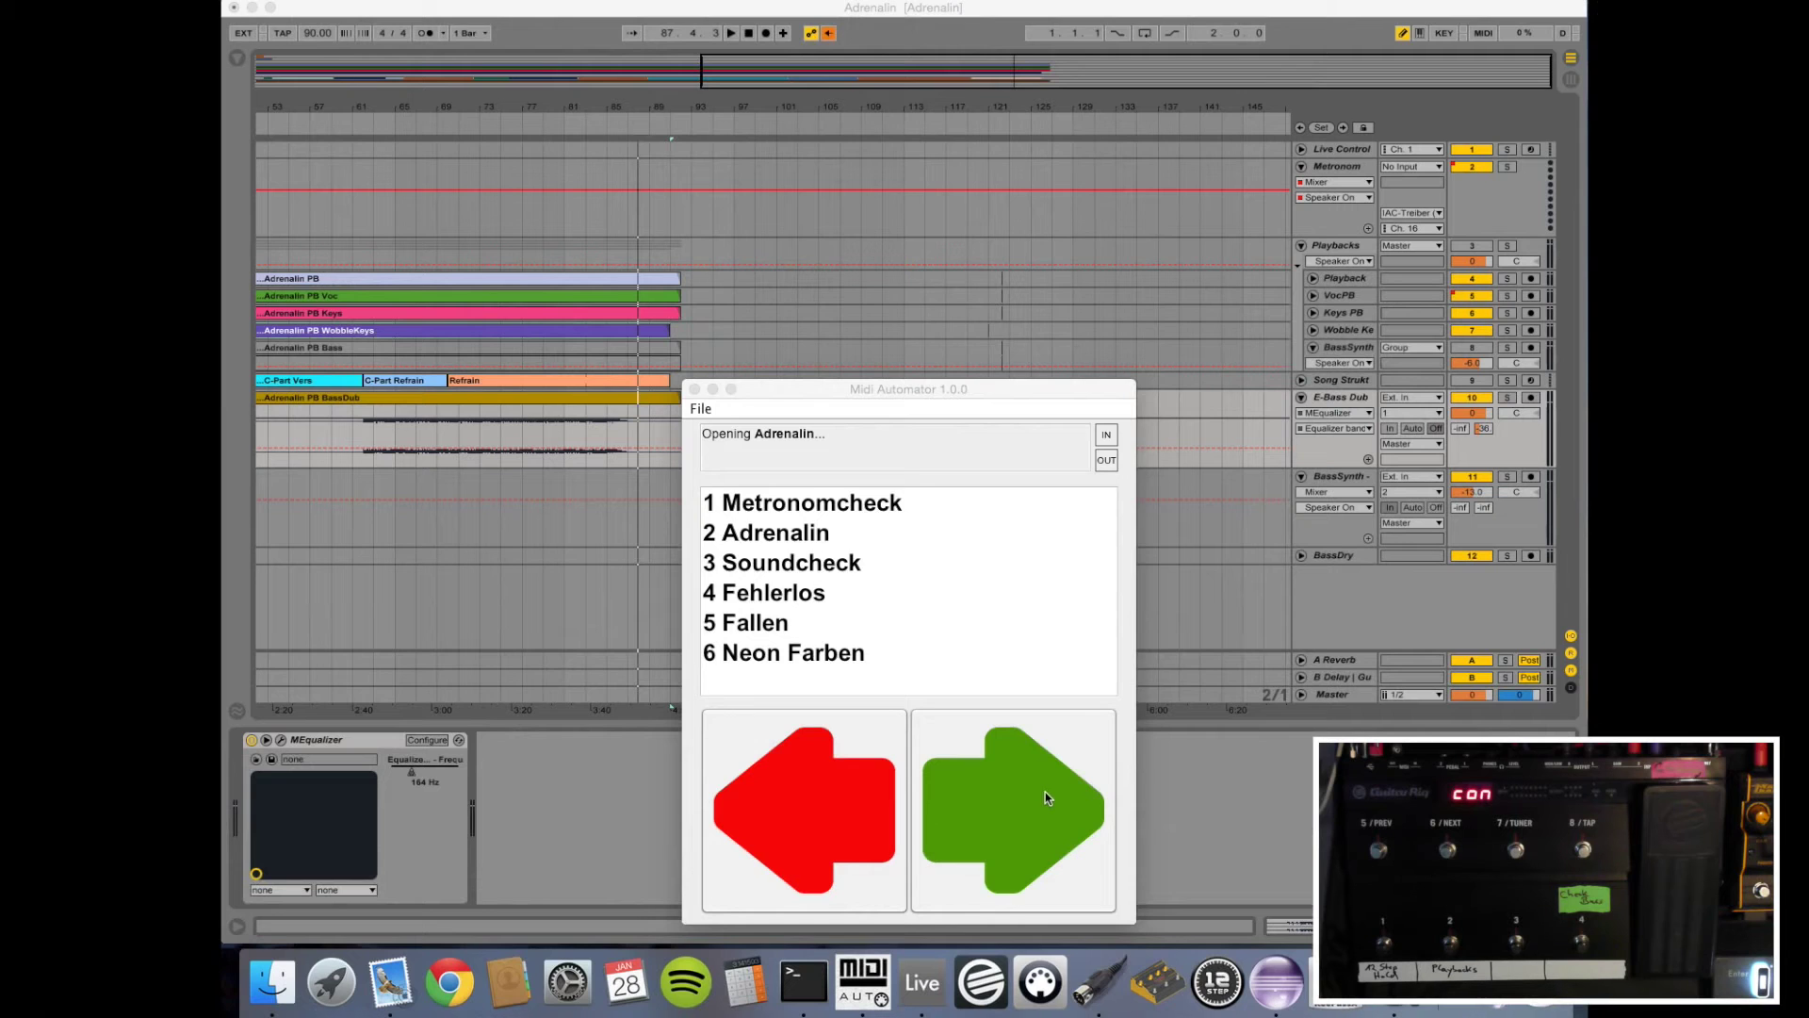
Advance to the next song and capture an image of Ableton's 'Nicht sichern' button.
{"action": "left_click", "coordinate": [1046, 799]}
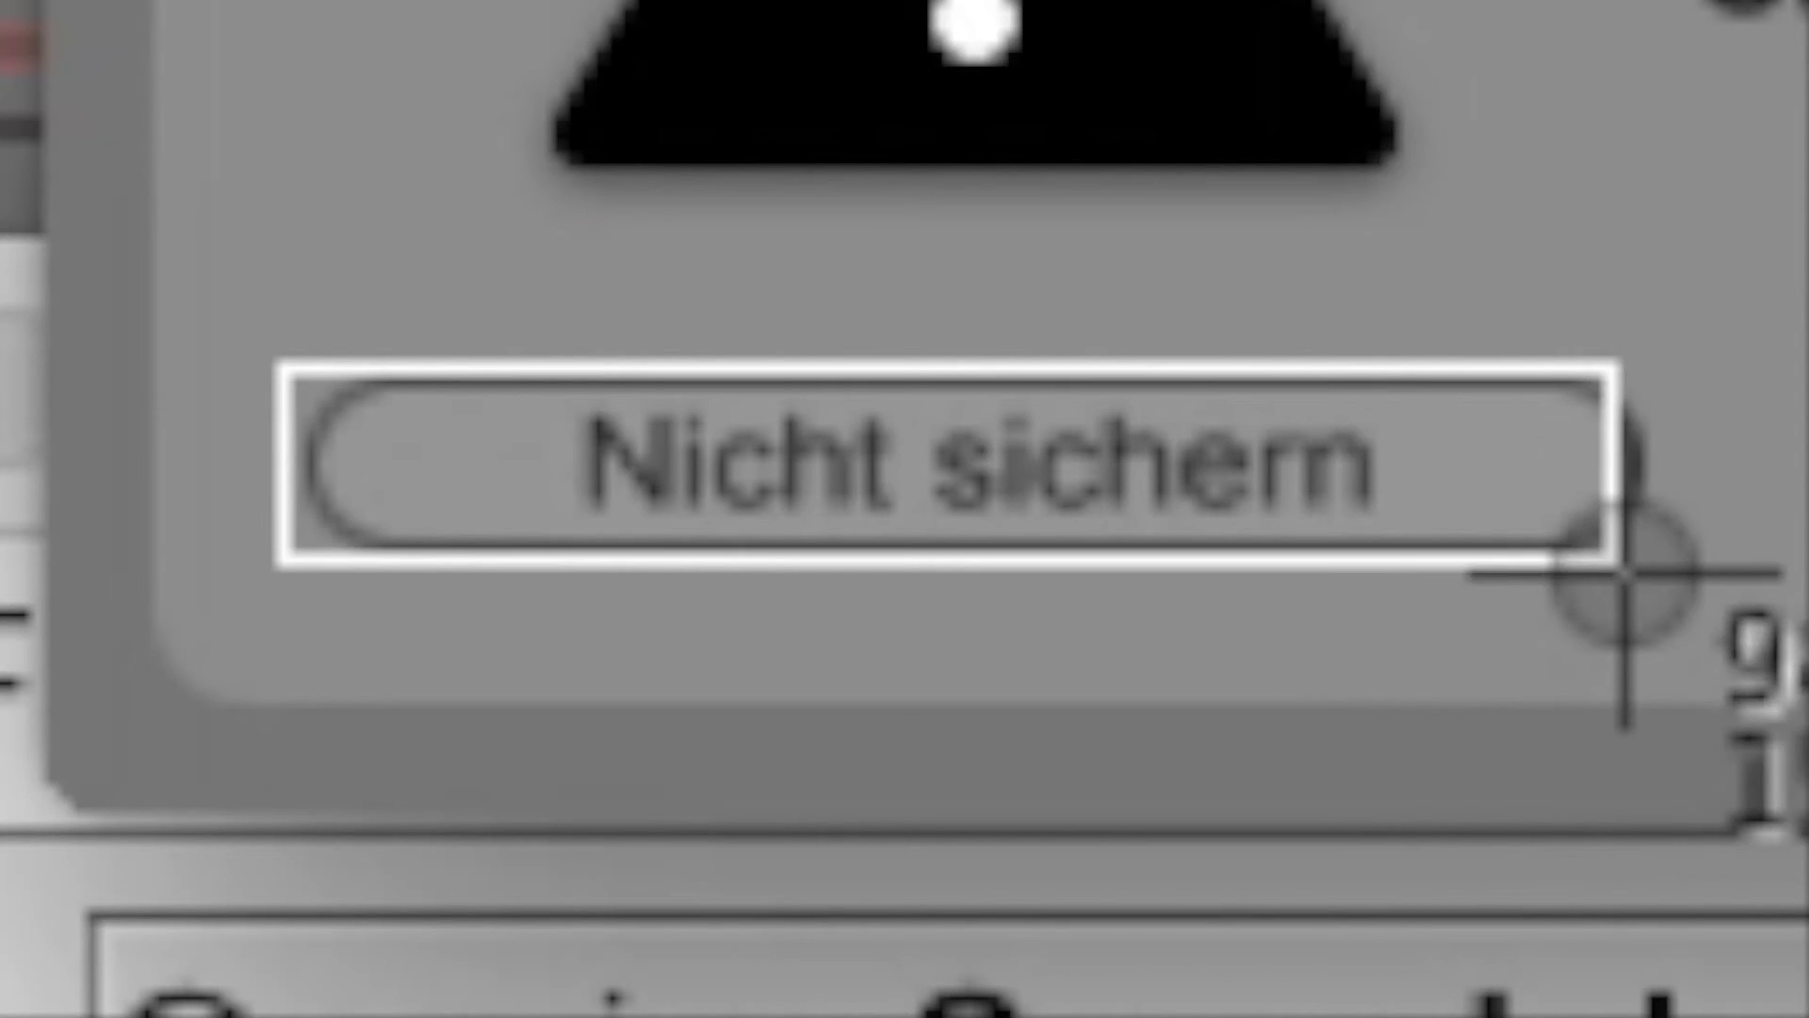
{"action": "left_click_drag", "start_coordinate": [585, 499], "coordinate": [699, 498]}
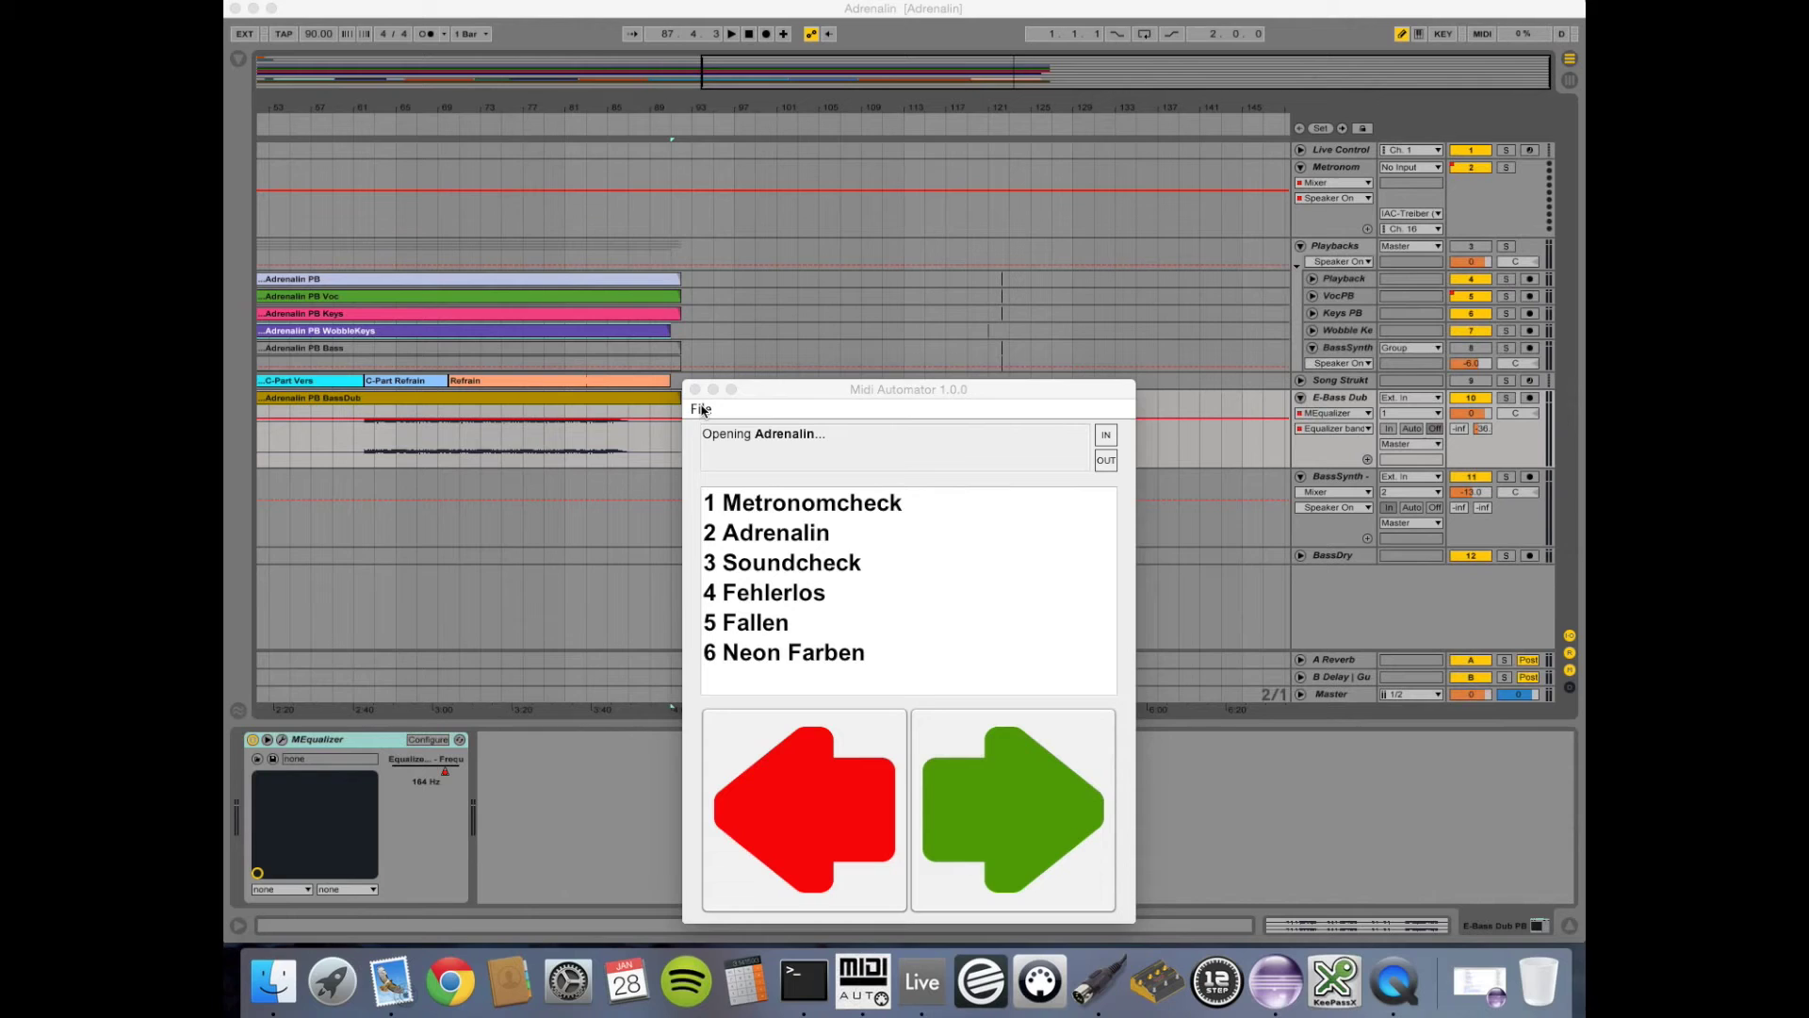
{"action": "left_click", "coordinate": [703, 410]}
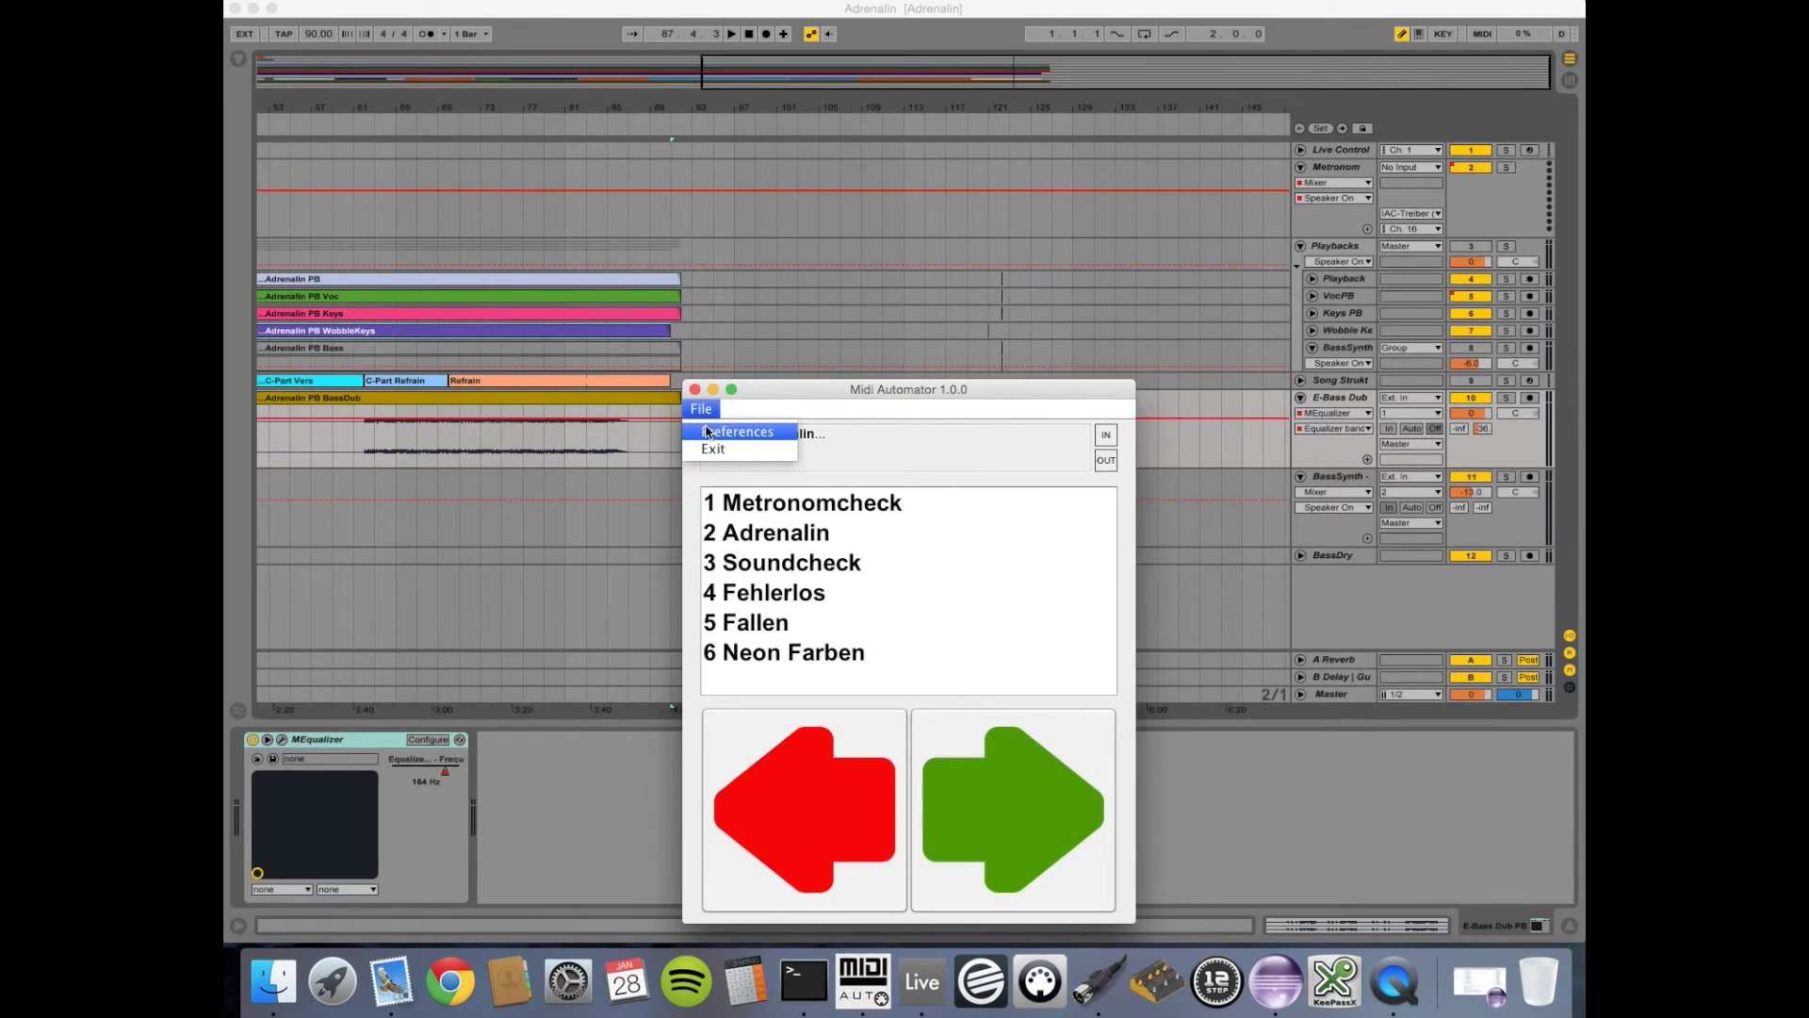
Add a left-click mouse automation using ableton_nicht_sichern.png and decline the MIDI learn offer.
{"action": "left_click", "coordinate": [706, 432]}
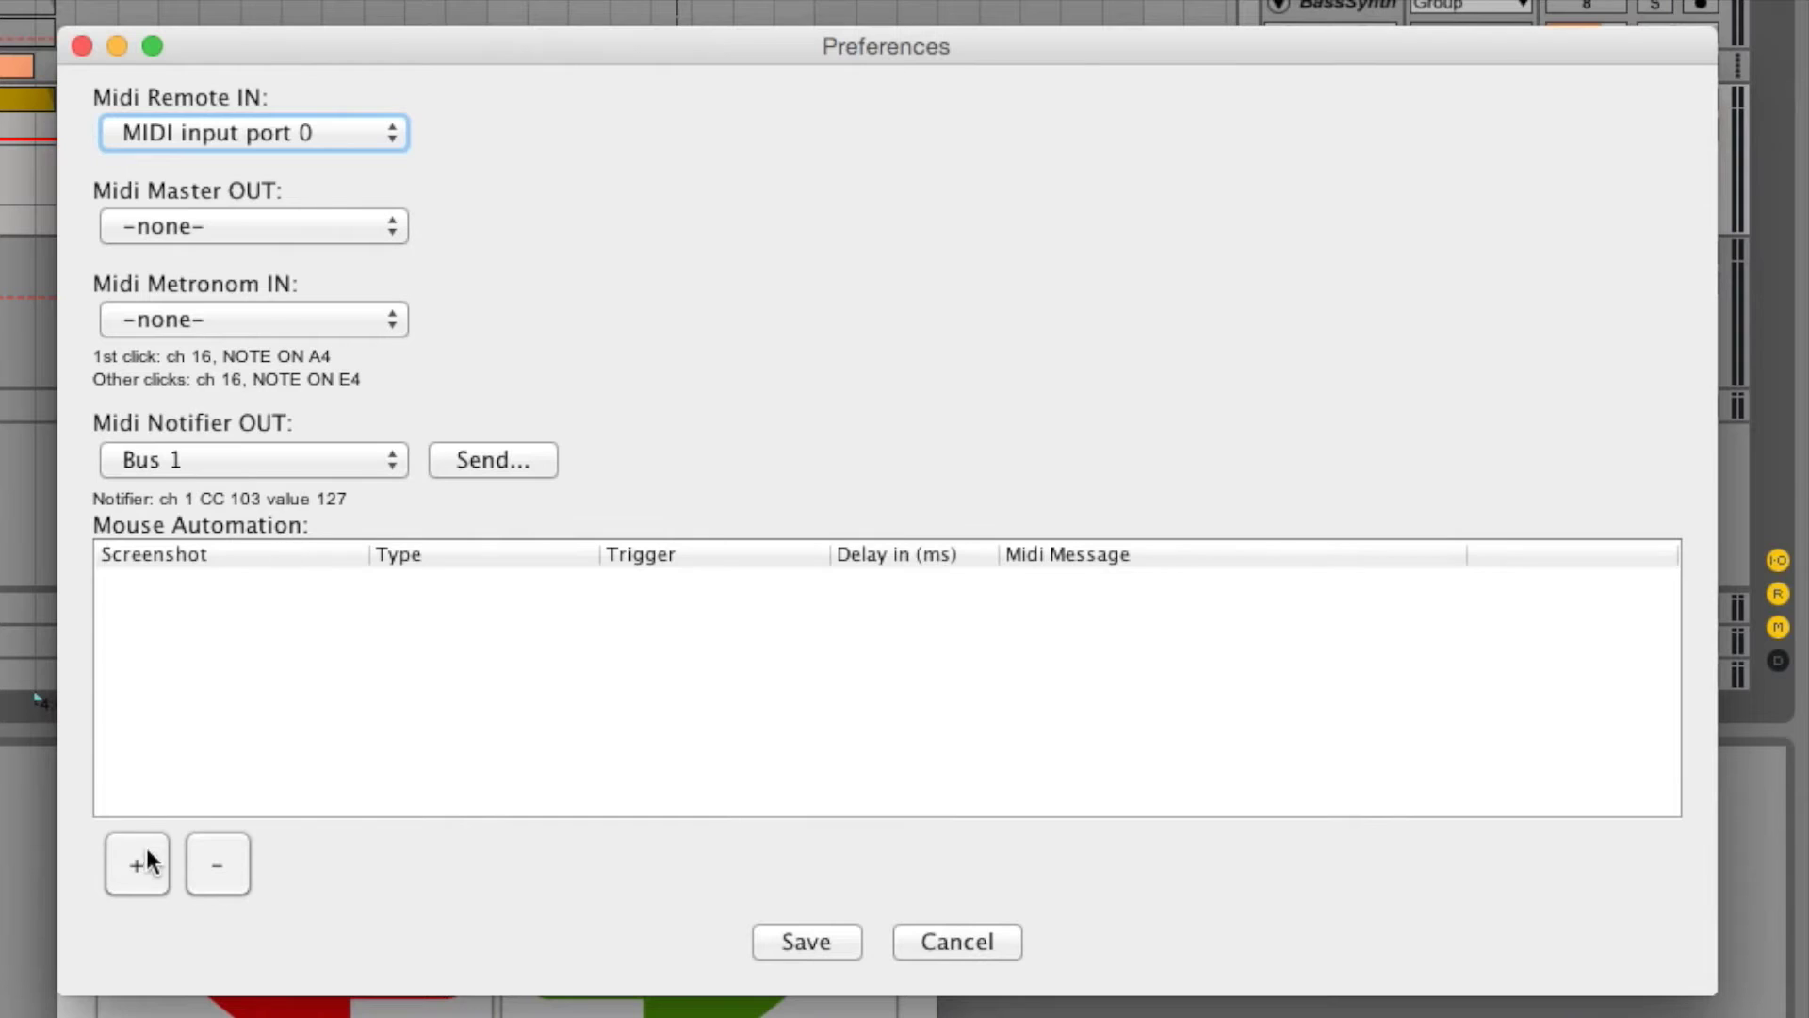
{"action": "left_click", "coordinate": [723, 792]}
{"action": "left_click", "coordinate": [1531, 605]}
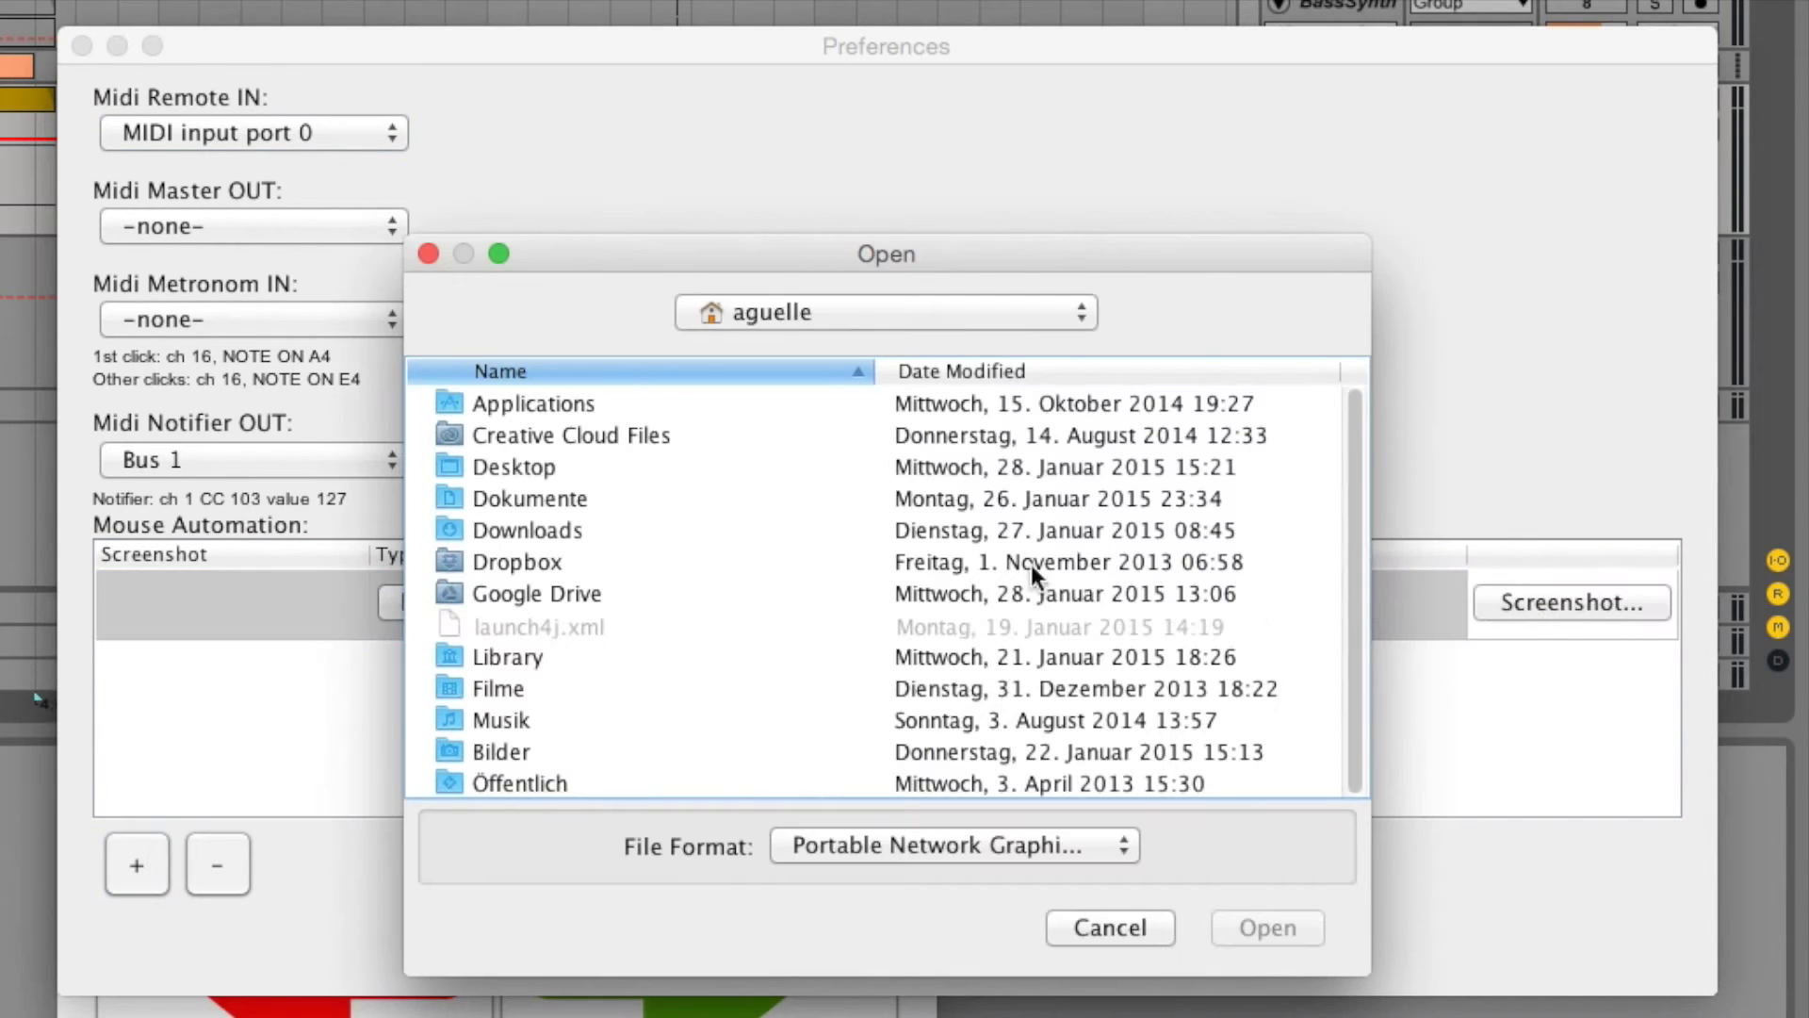
{"action": "double_click", "coordinate": [537, 593]}
{"action": "double_click", "coordinate": [547, 406]}
{"action": "left_click", "coordinate": [559, 496]}
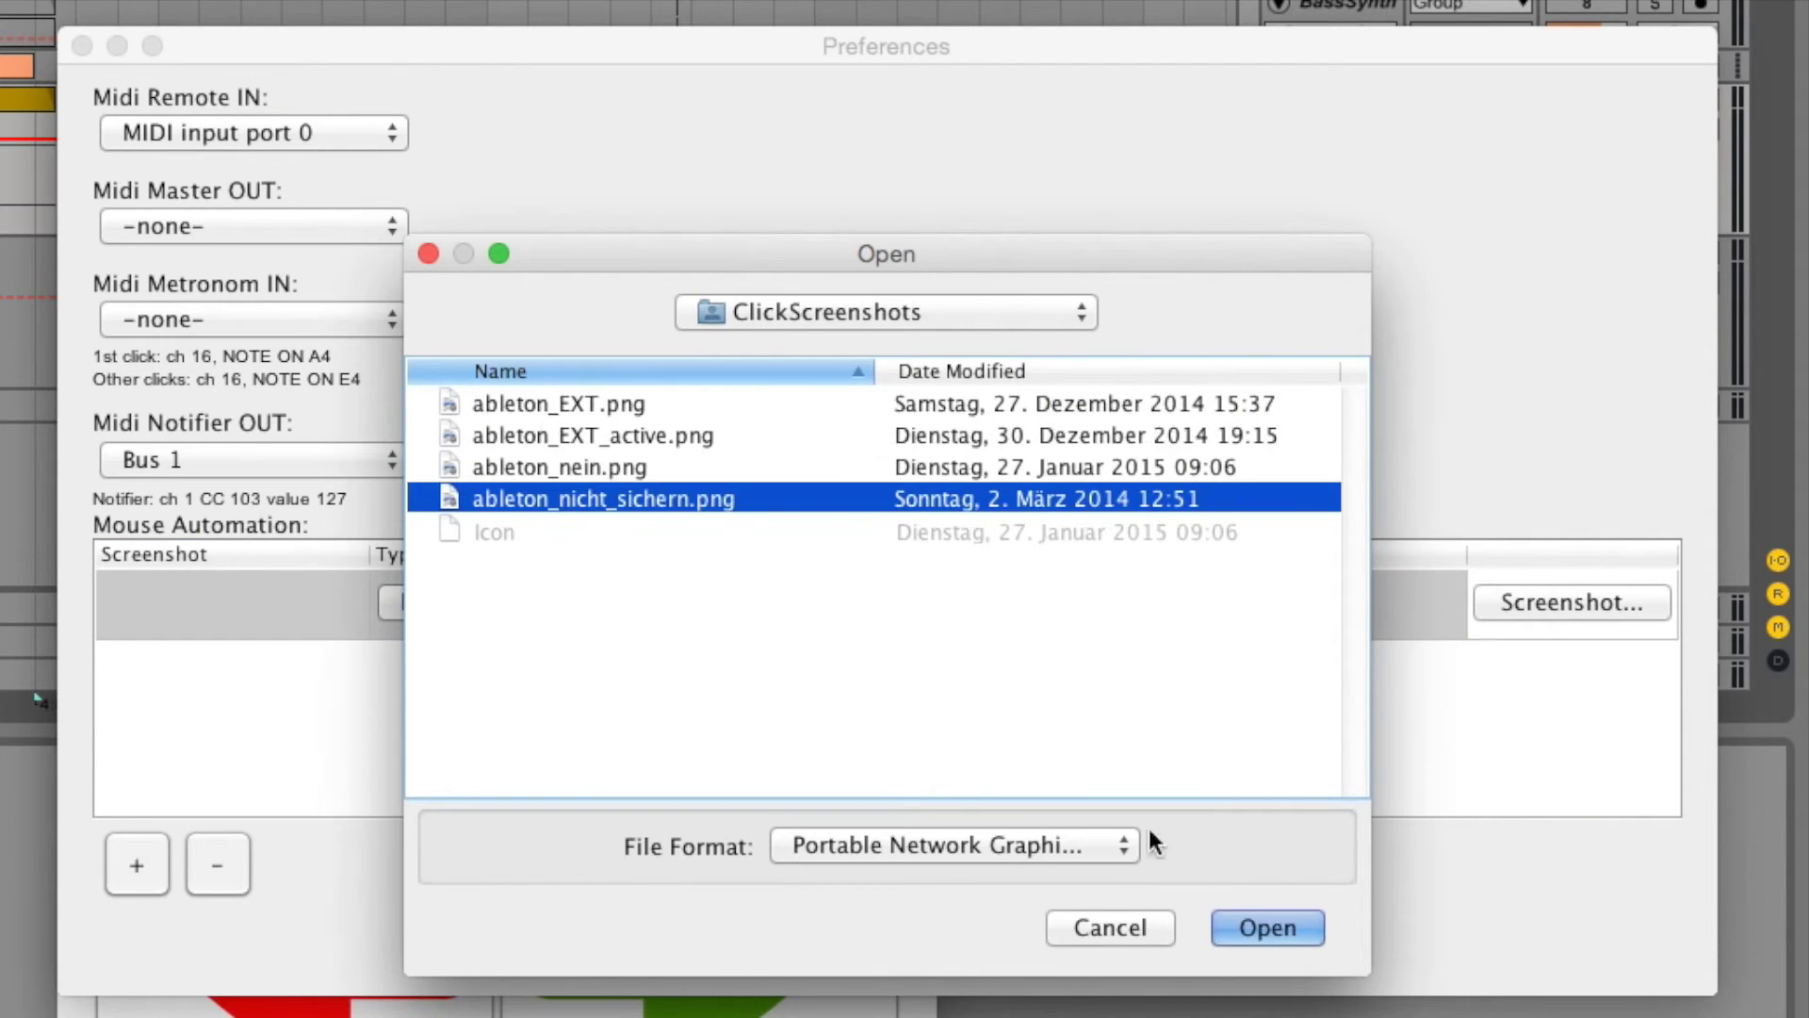
{"action": "left_click", "coordinate": [1266, 927]}
{"action": "left_click", "coordinate": [1194, 509]}
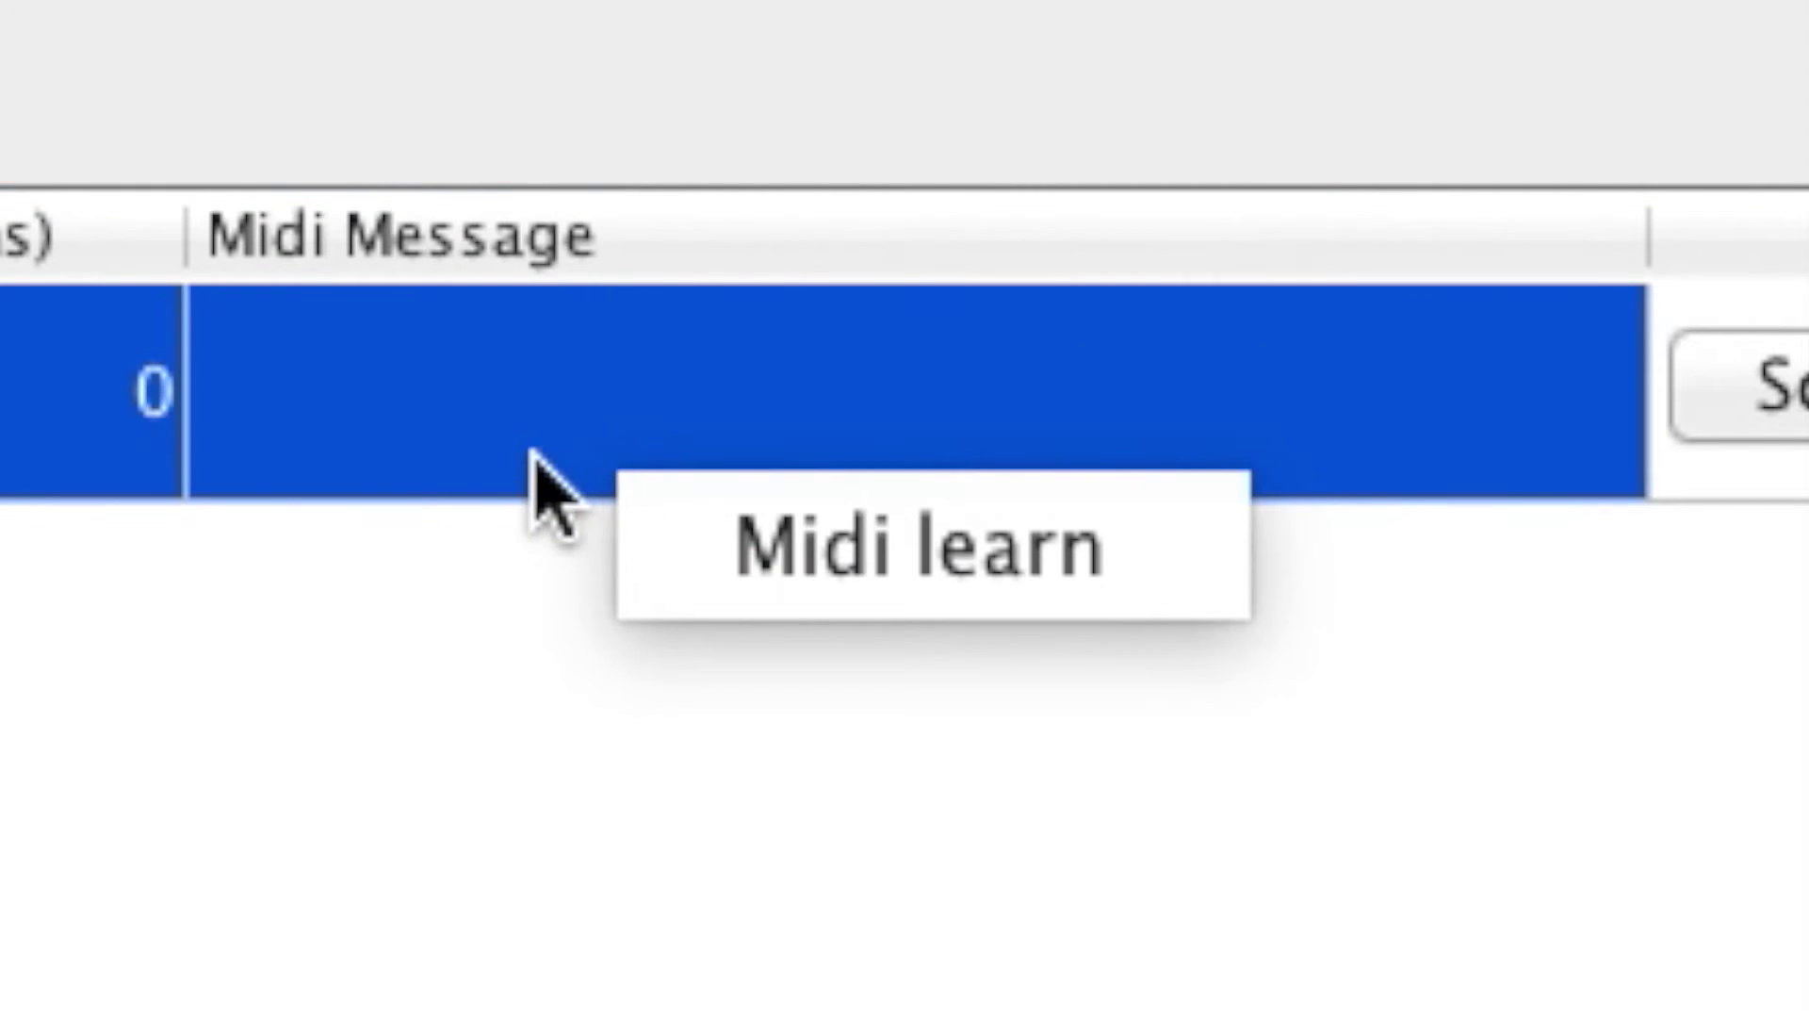
{"action": "left_click", "coordinate": [449, 653]}
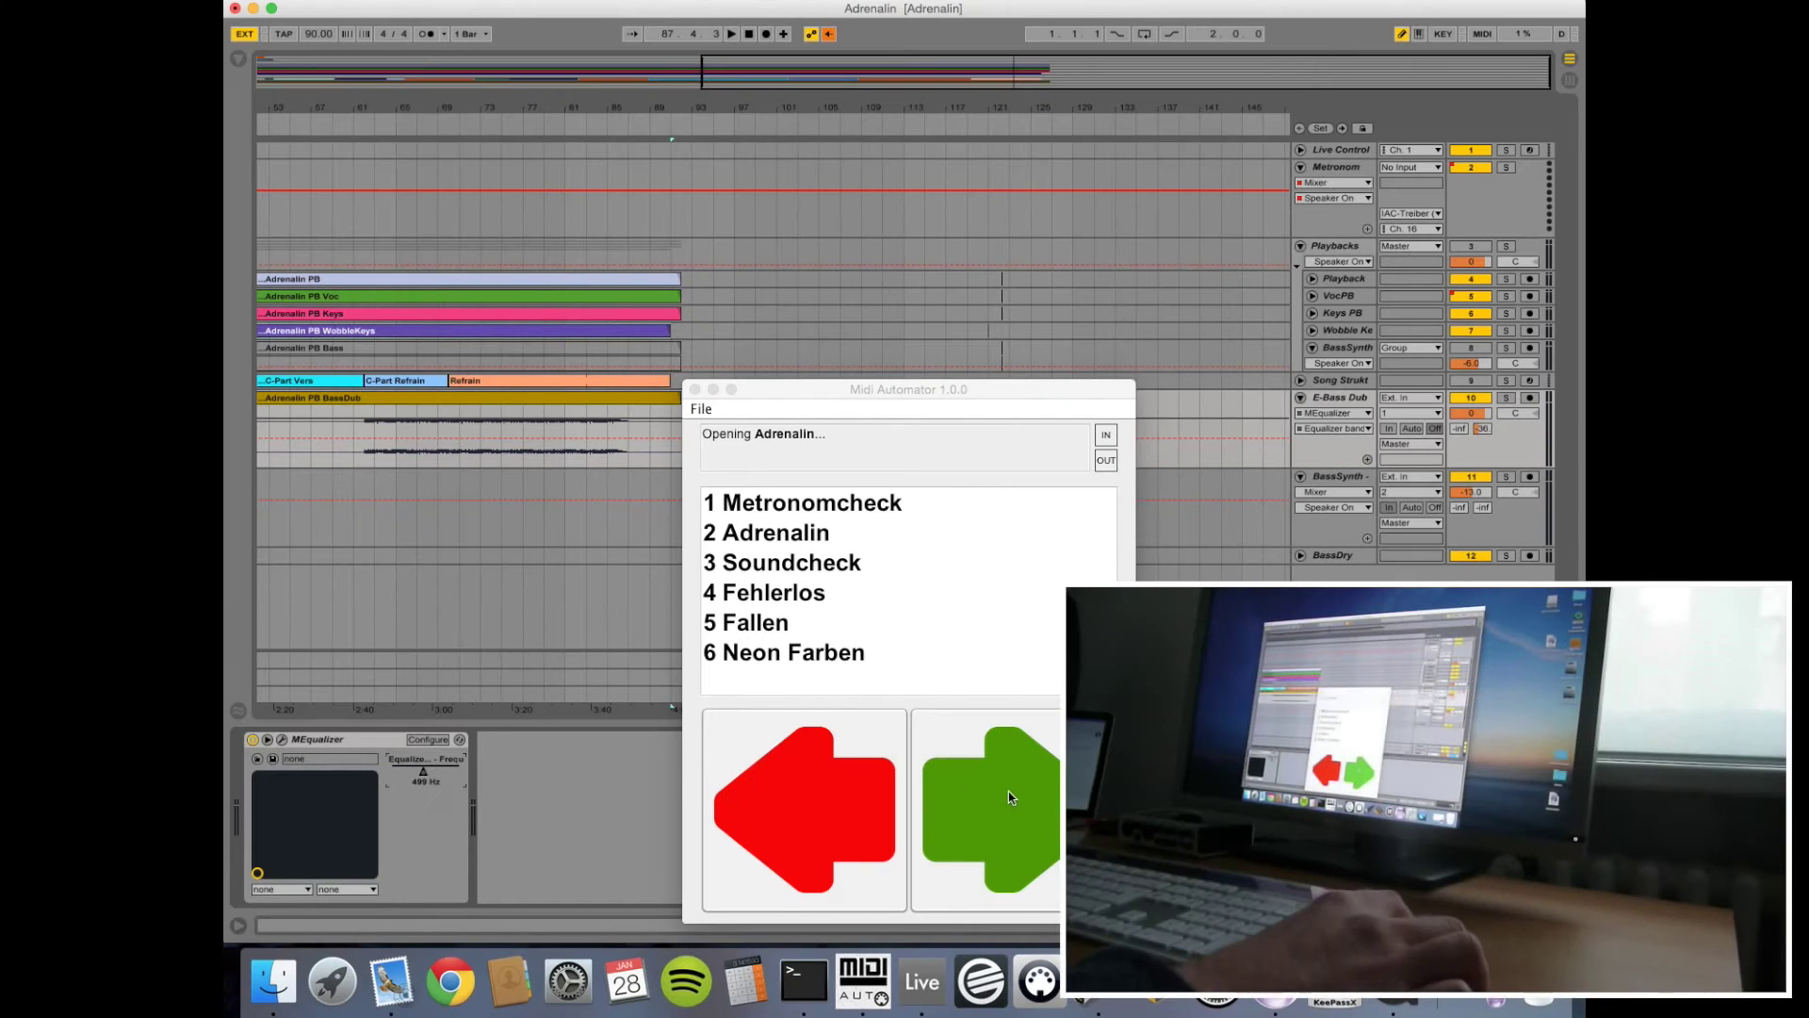
Advance the setlist with the green Next arrow so 'Nicht sichern' is auto-clicked.
{"action": "left_click", "coordinate": [1009, 798]}
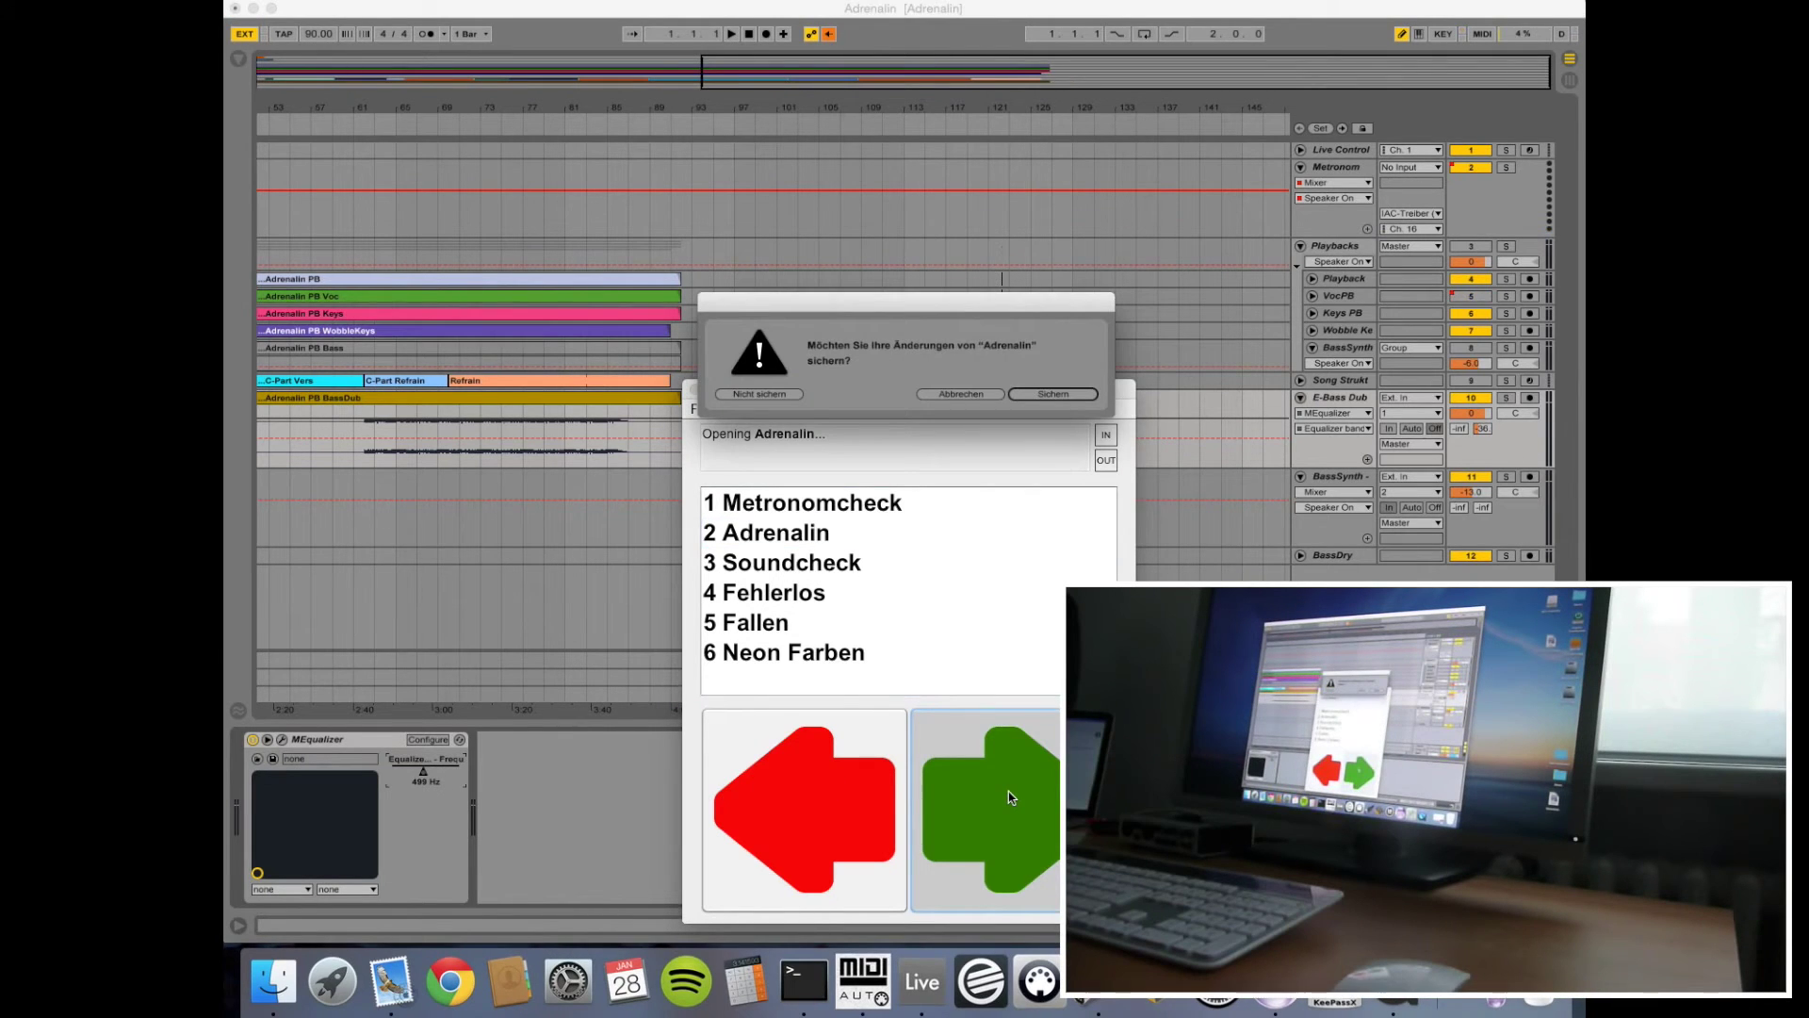
{"action": "left_click", "coordinate": [760, 396]}
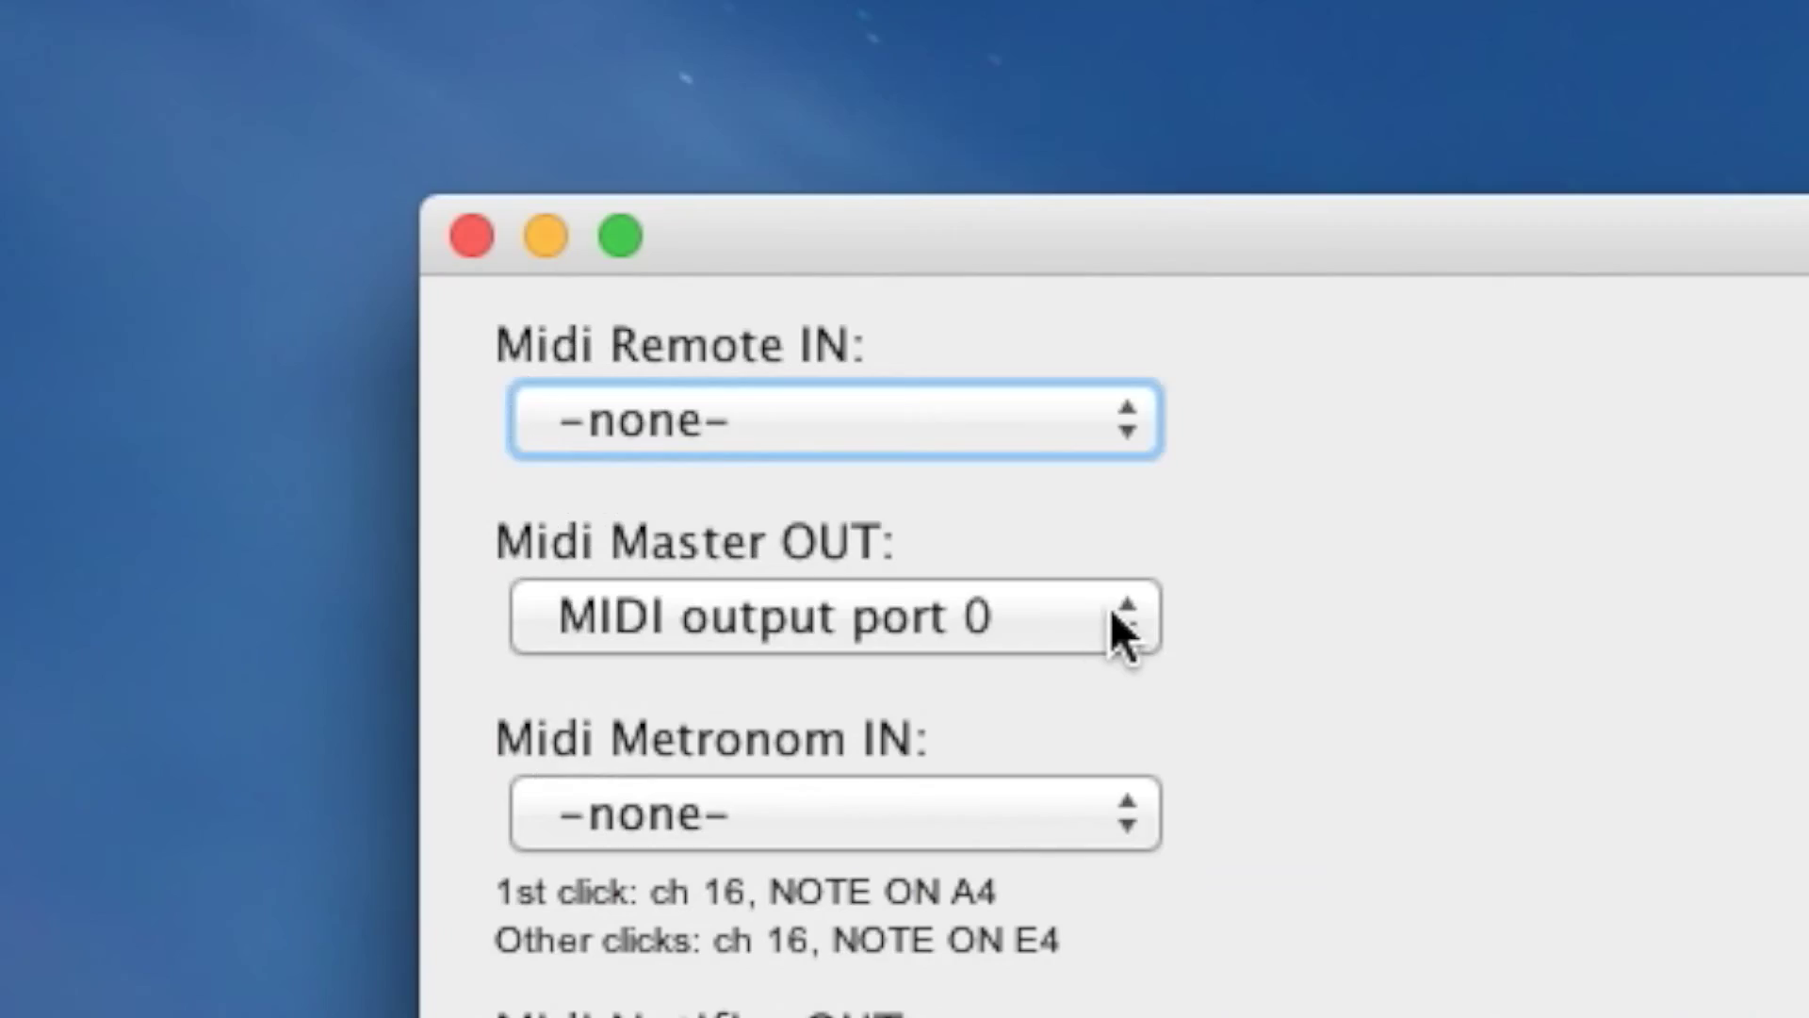
Choose 'MIDI output port 0' as Midi Master OUT and save the preferences.
{"action": "left_click", "coordinate": [726, 294]}
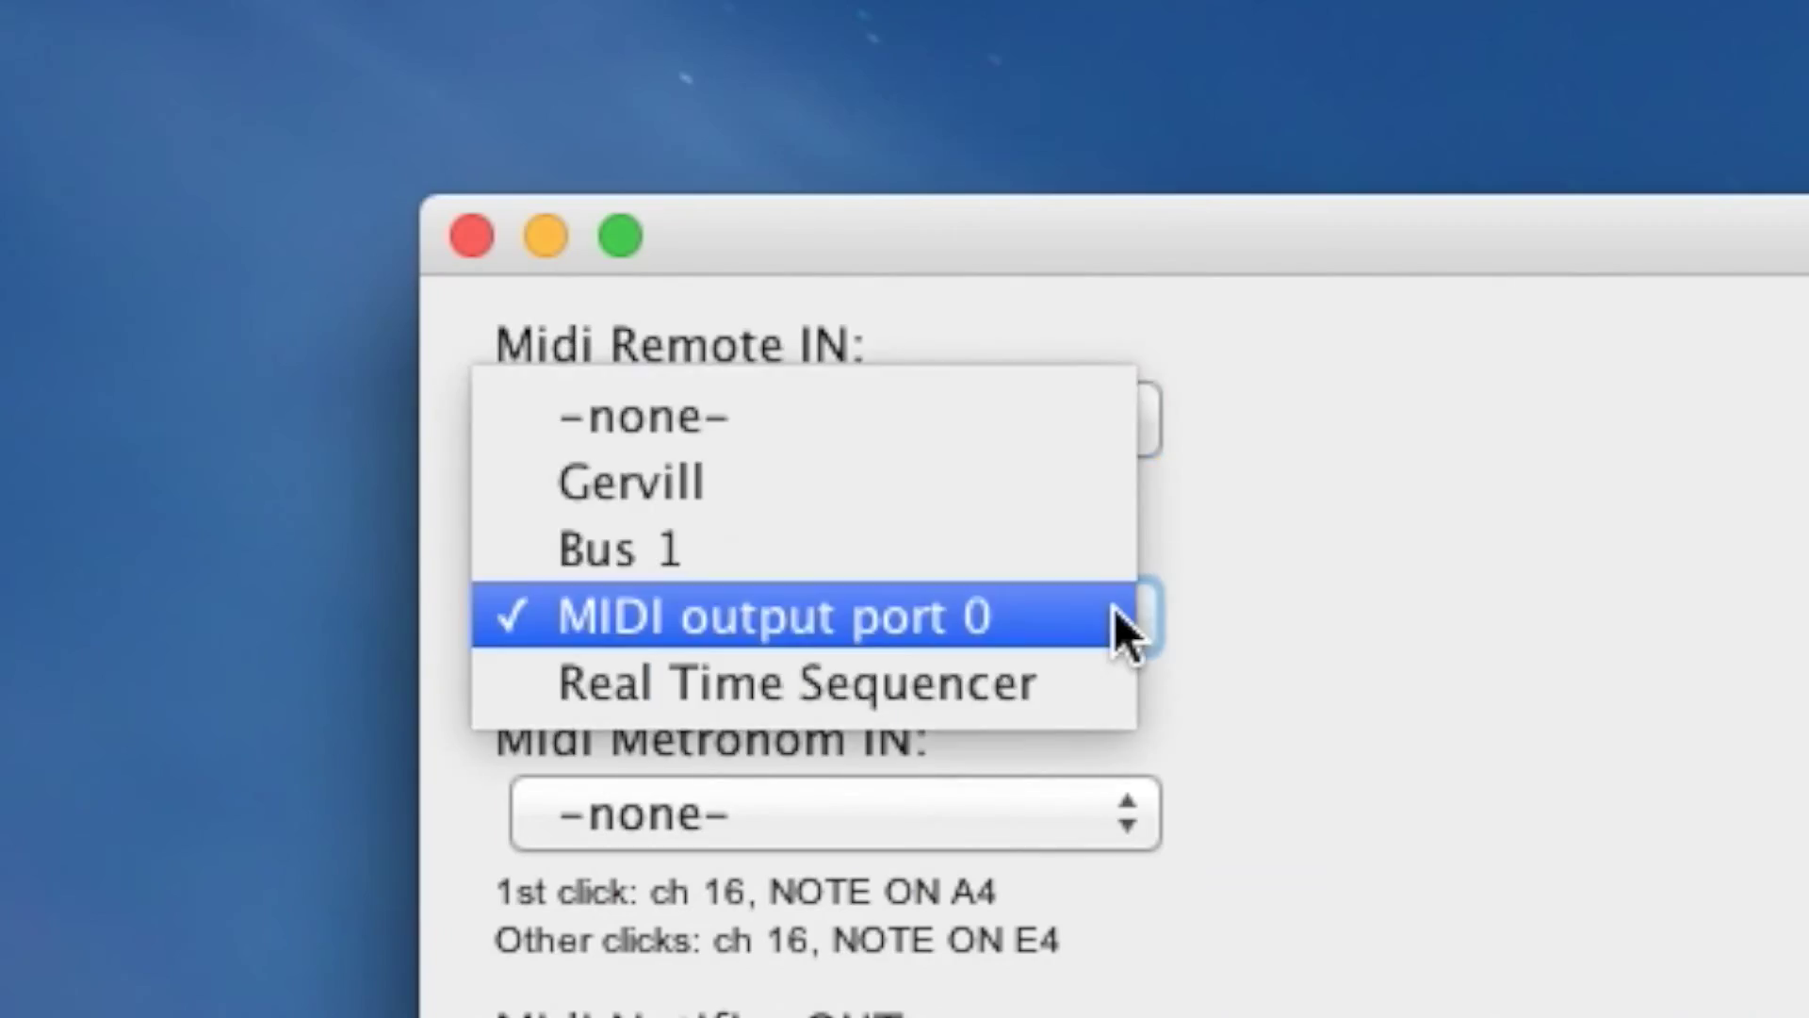
{"action": "left_click", "coordinate": [979, 613]}
{"action": "left_click", "coordinate": [1023, 827]}
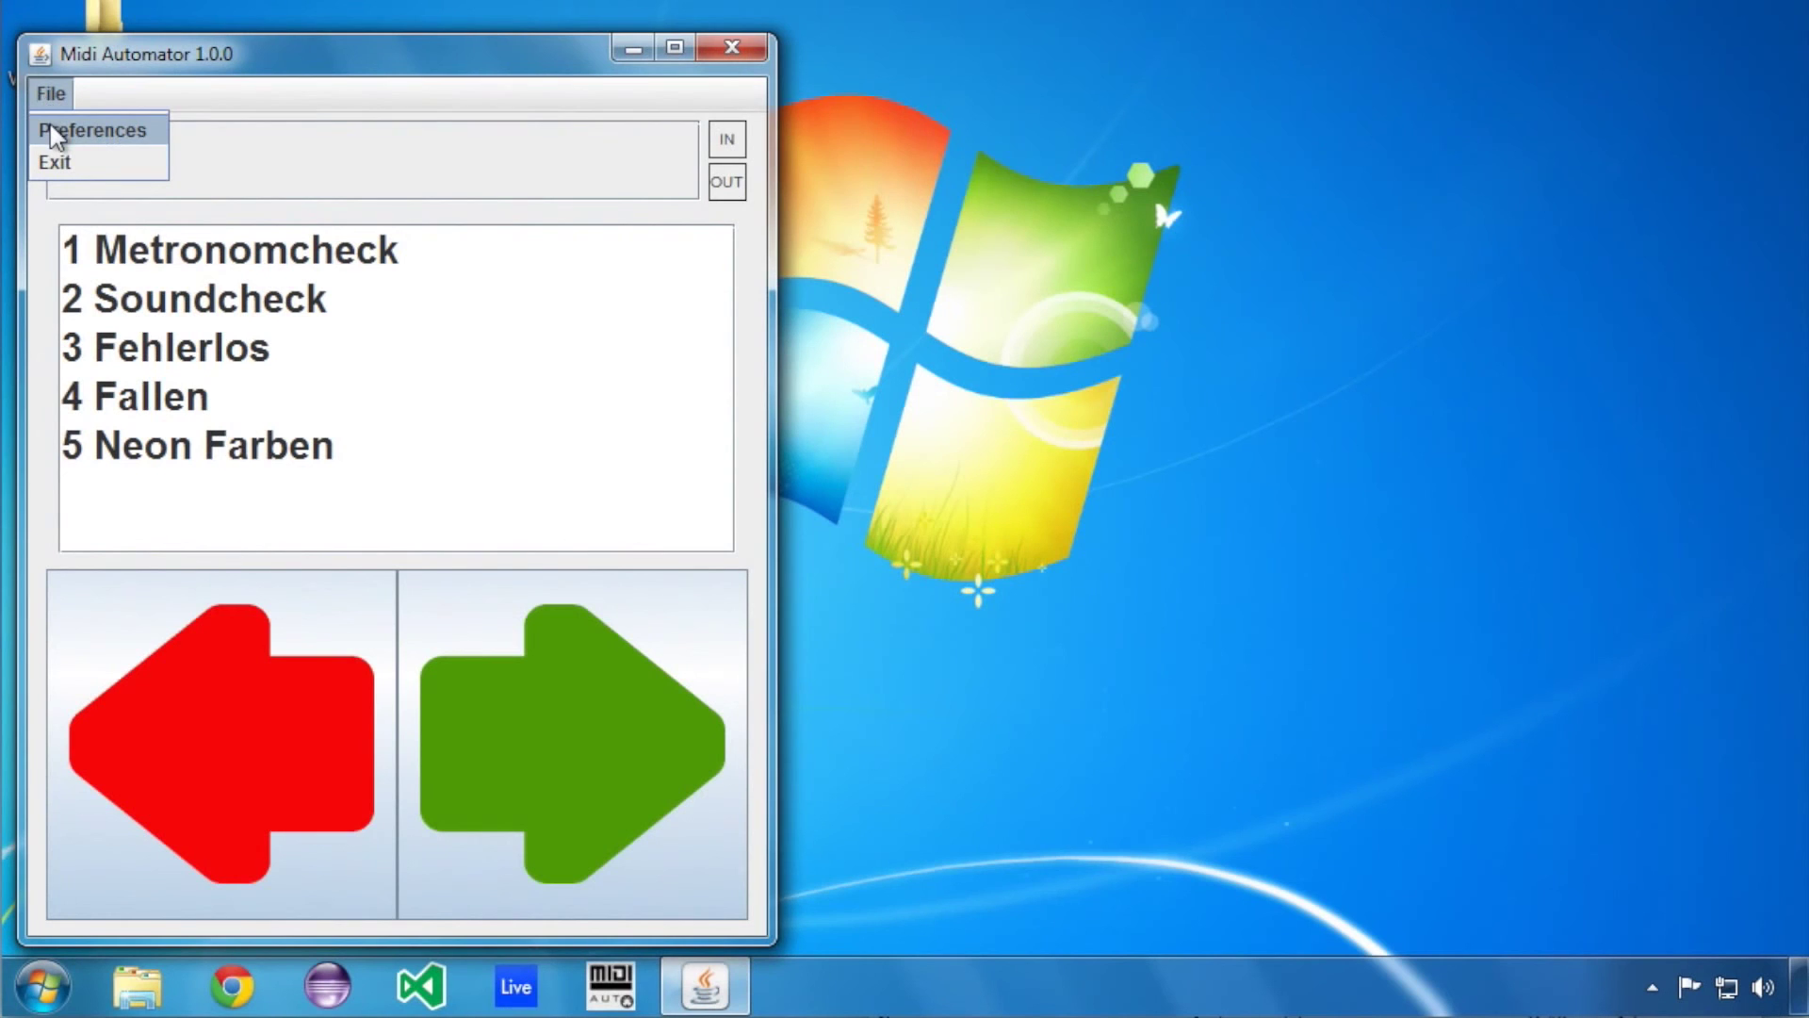
Set the Windows Midi Remote IN port to 'Komplete Audio 6 In' in Preferences.
{"action": "left_click", "coordinate": [53, 134]}
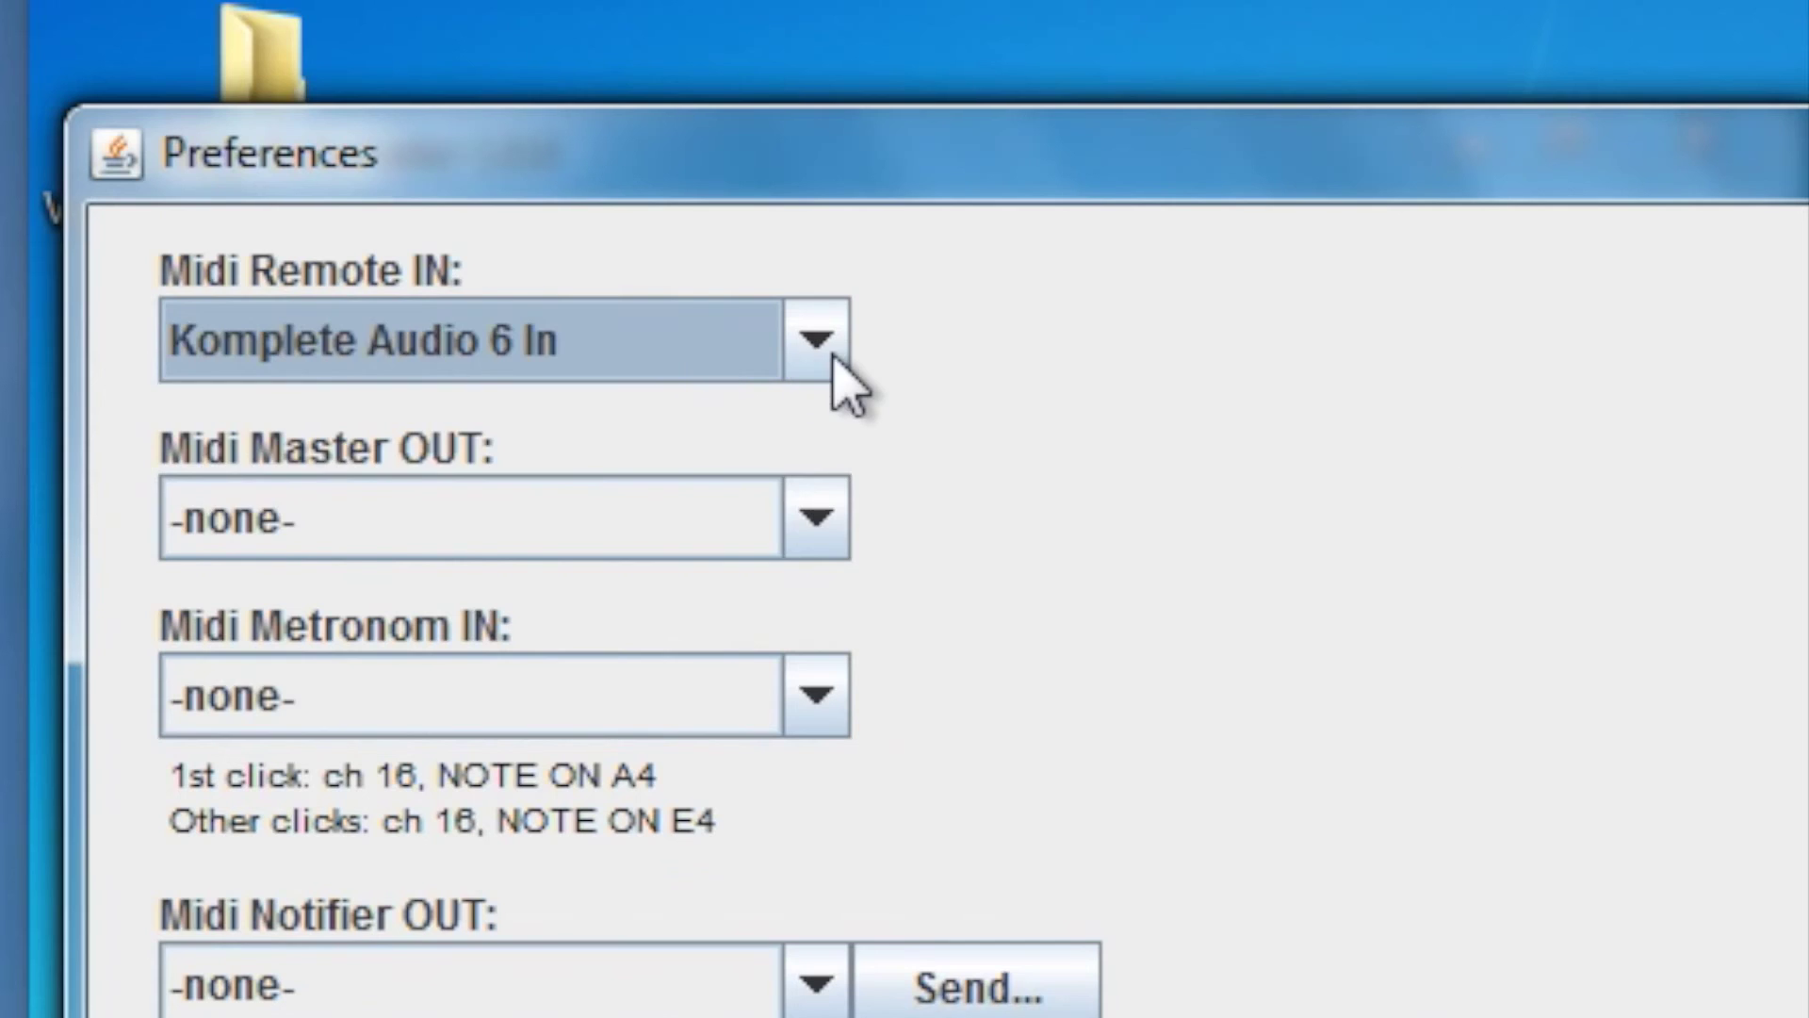
{"action": "left_click", "coordinate": [350, 143]}
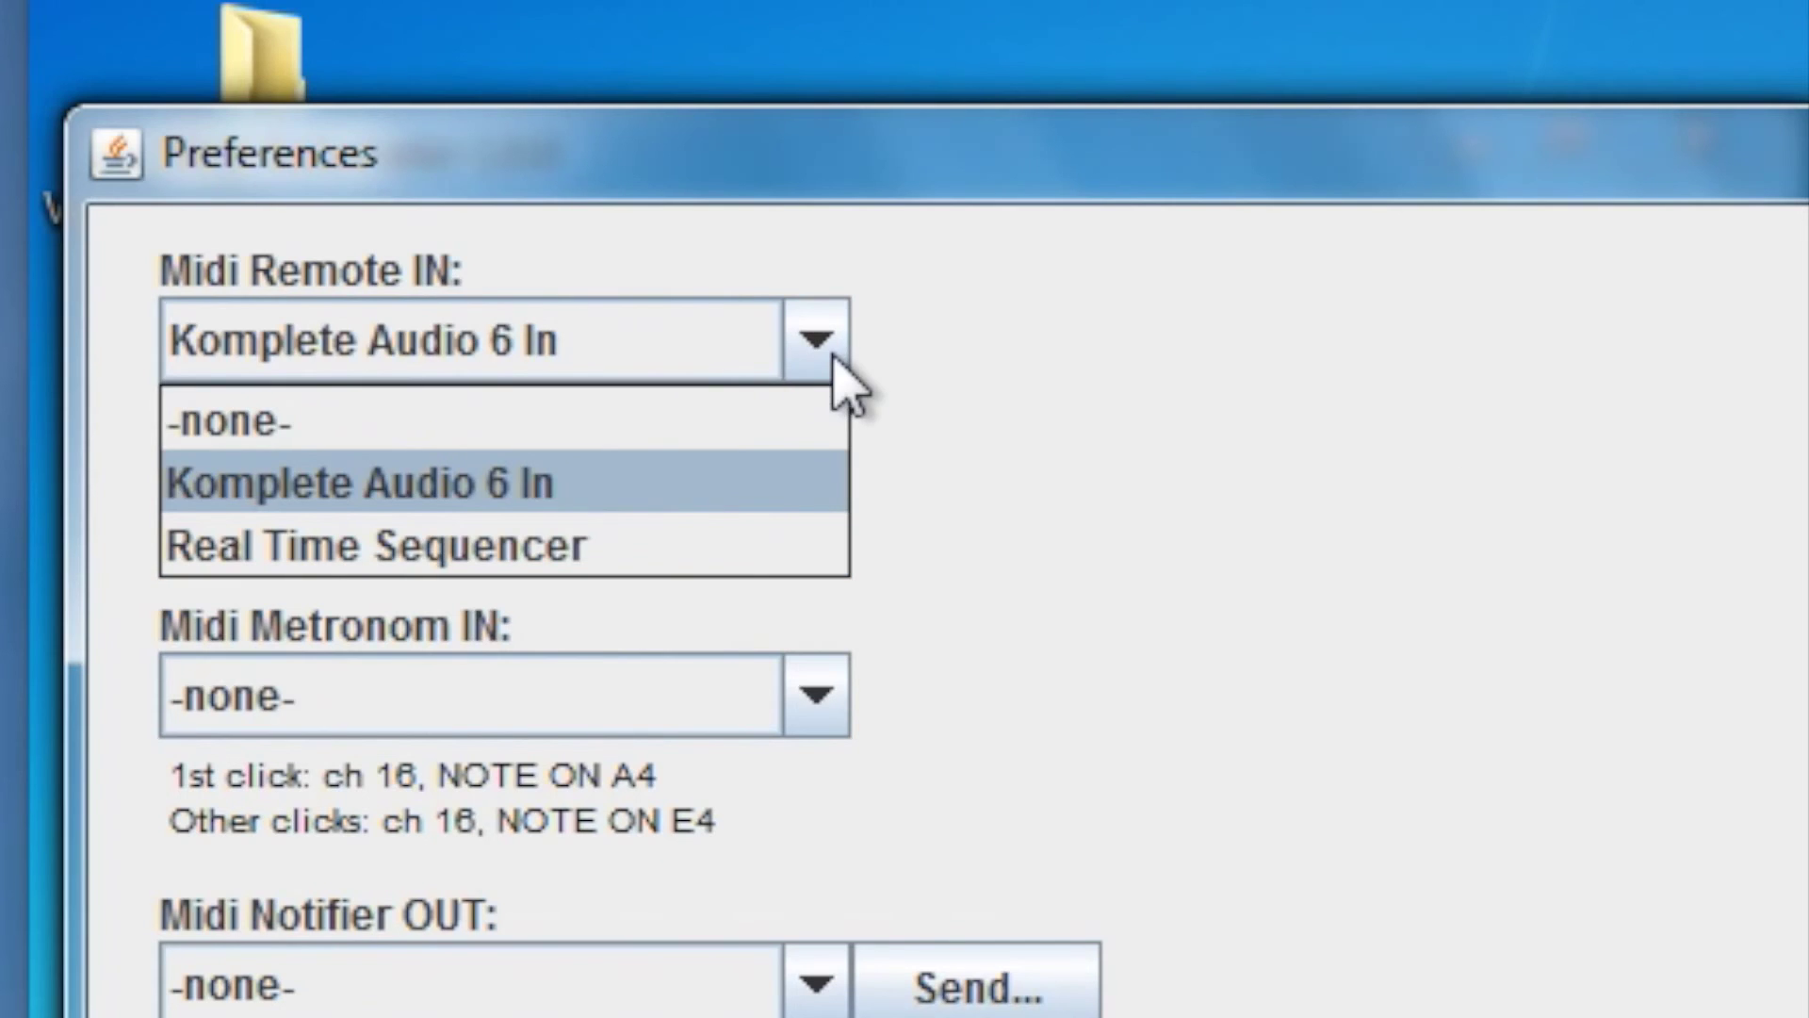
{"action": "left_click", "coordinate": [526, 481]}
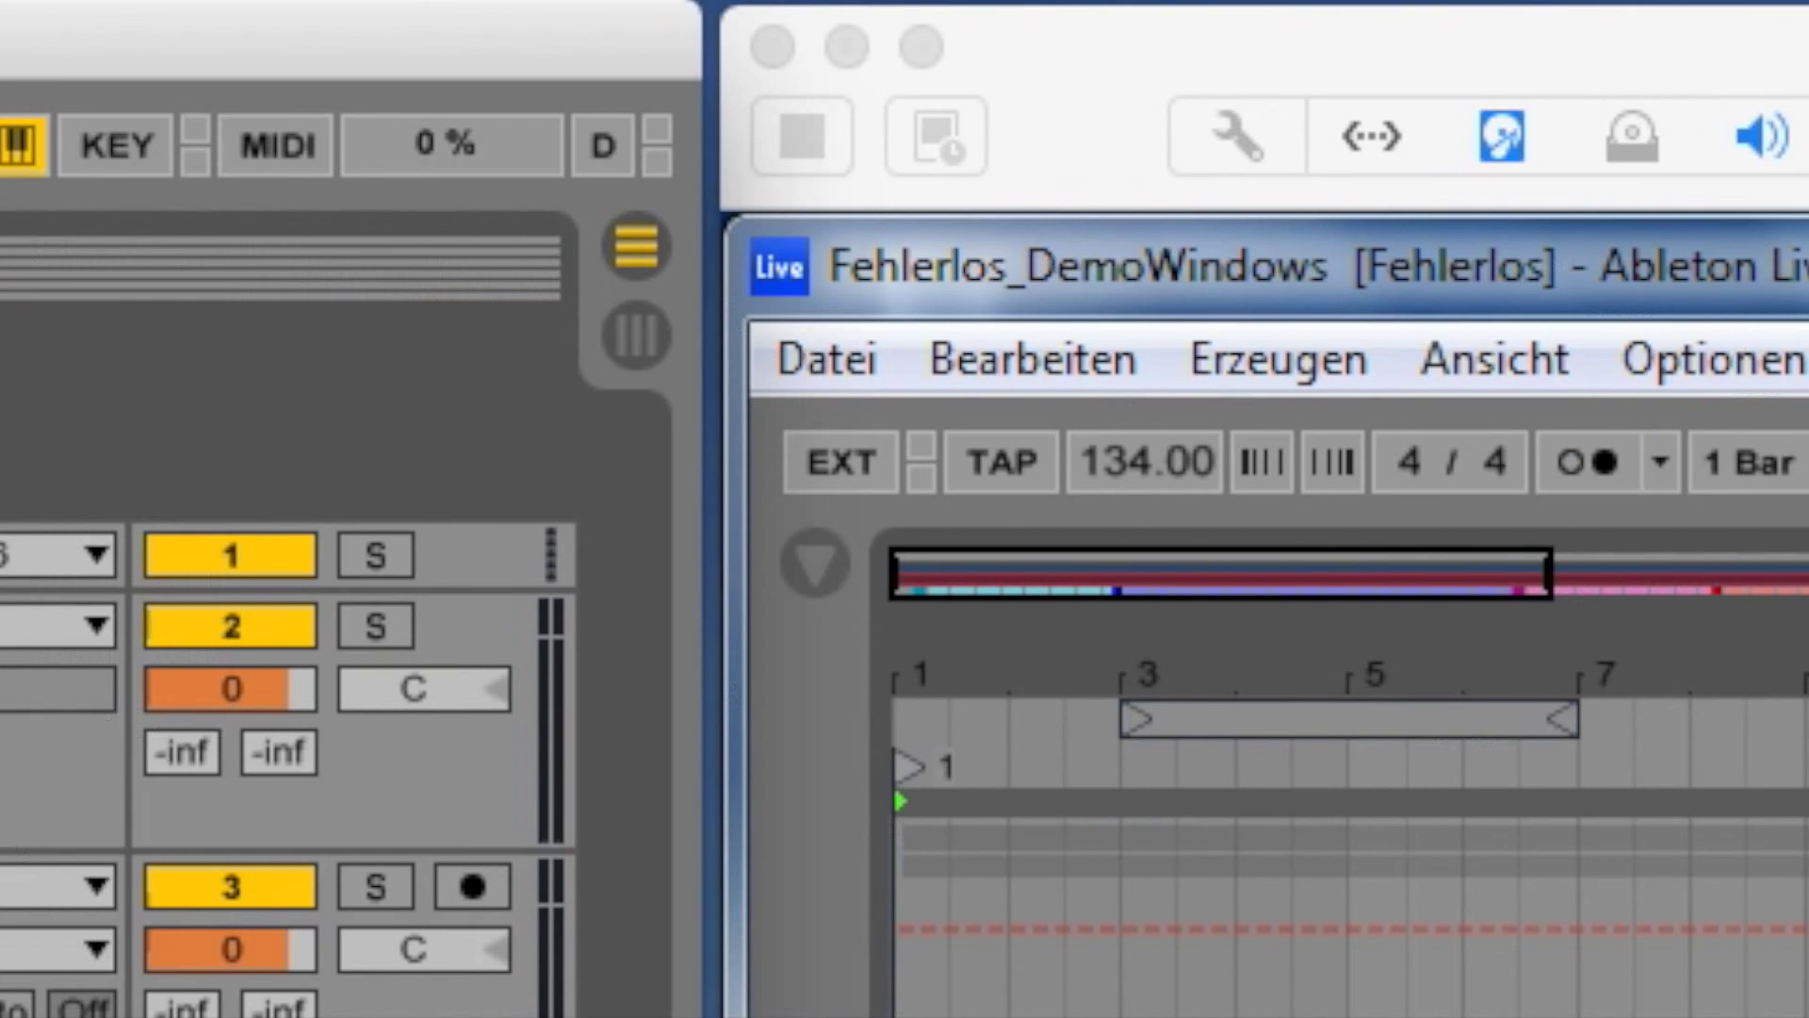
Switch on EXT sync in the Windows Fehlerlos_DemoWindows set to follow the Mac.
{"action": "left_click", "coordinate": [844, 467]}
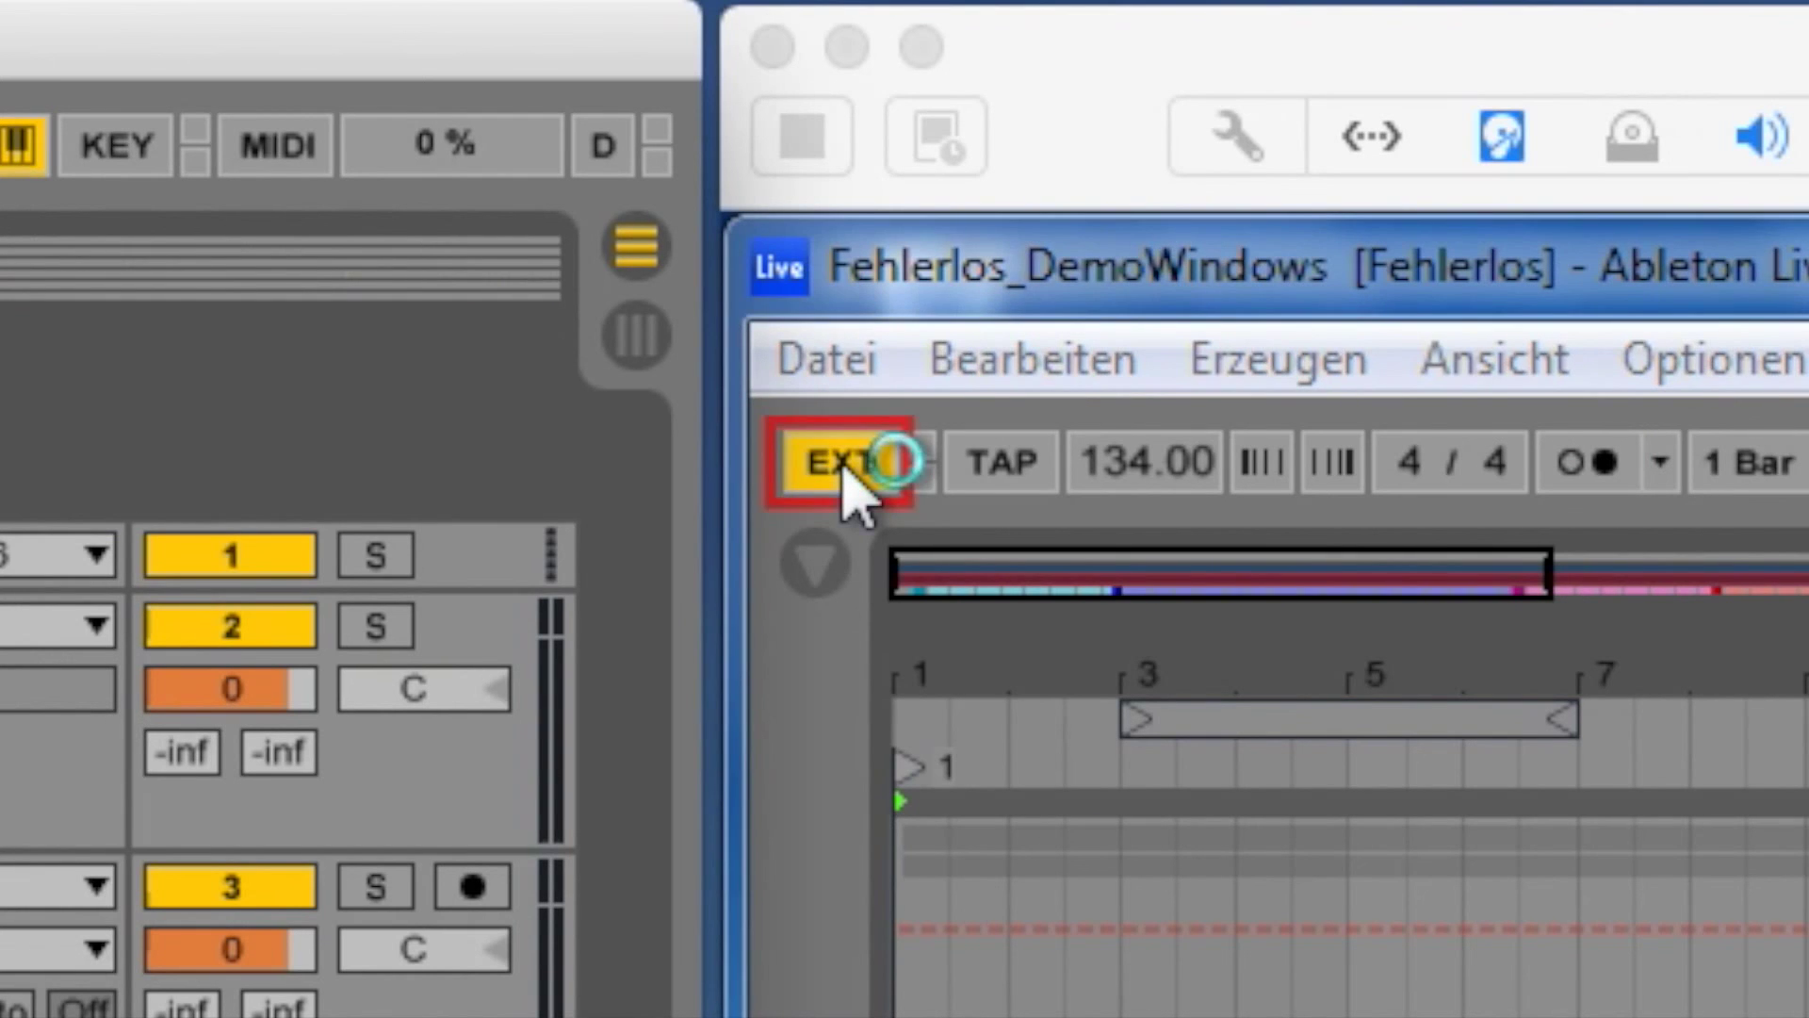